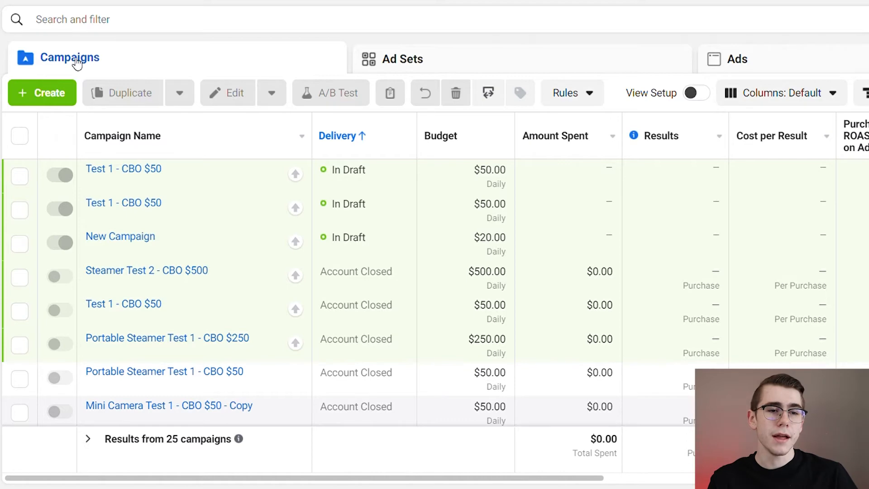
- Start a new campaign with the Conversions objective
{"action": "left_click", "coordinate": [41, 94]}
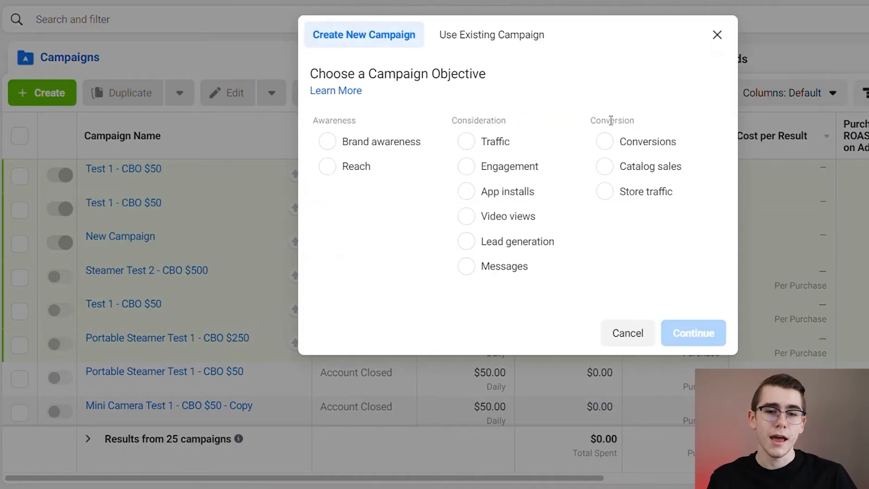
{"action": "left_click", "coordinate": [606, 144]}
{"action": "scroll", "coordinate": [706, 202], "scroll_direction": "down", "scroll_amount": 1}
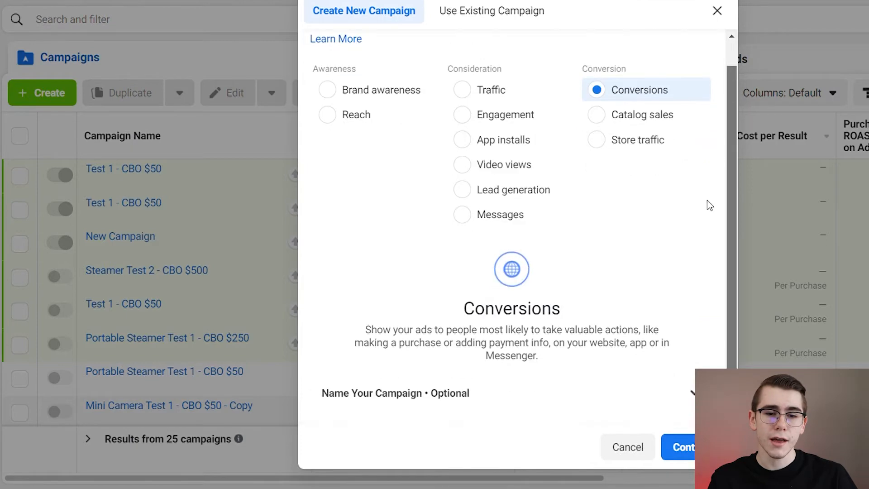
- Expand the optional naming section and name the campaign "Test 1 - CBO $50"
{"action": "left_click", "coordinate": [678, 388]}
{"action": "scroll", "coordinate": [724, 261], "scroll_direction": "down", "scroll_amount": 5}
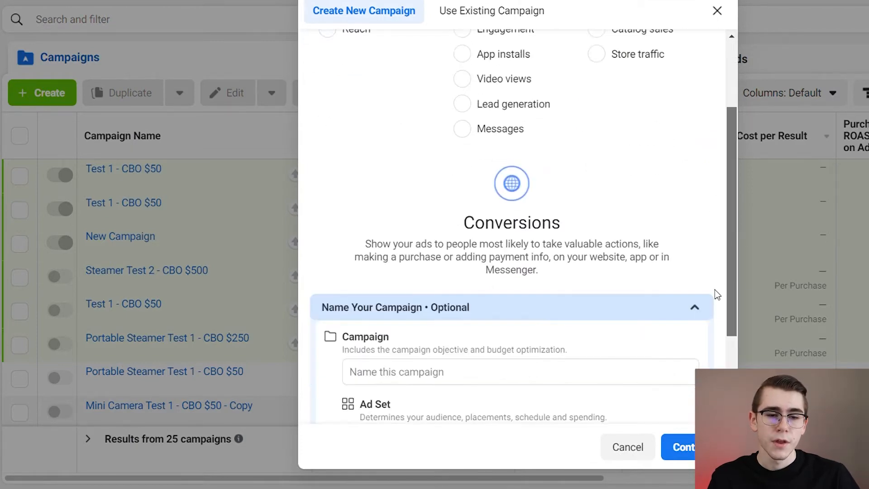
{"action": "left_click", "coordinate": [457, 249]}
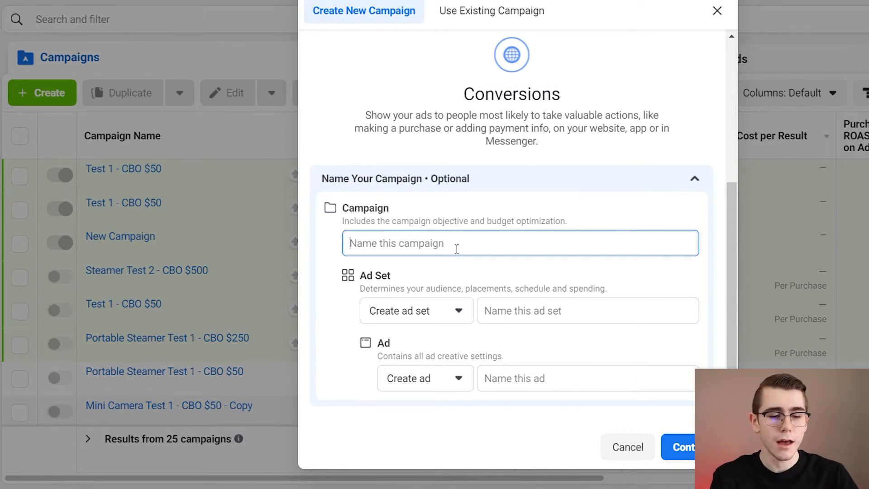
{"action": "type", "text": "Test "}
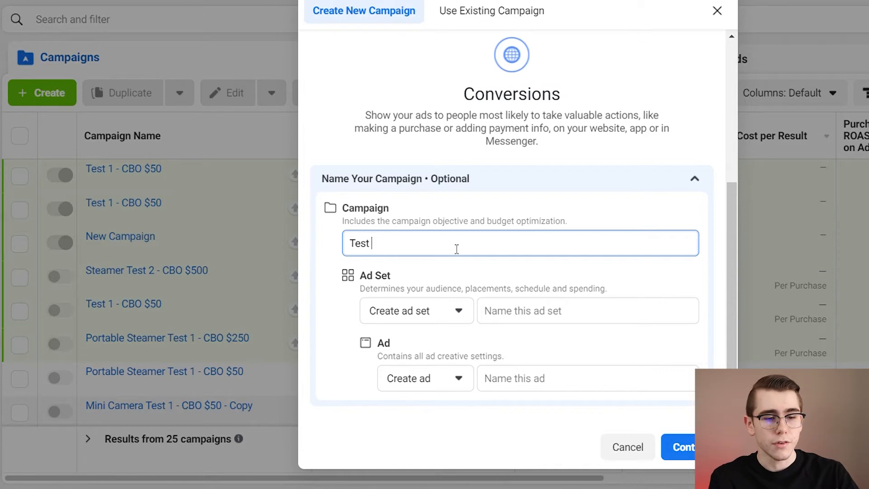
{"action": "type", "text": "1 - CBO"}
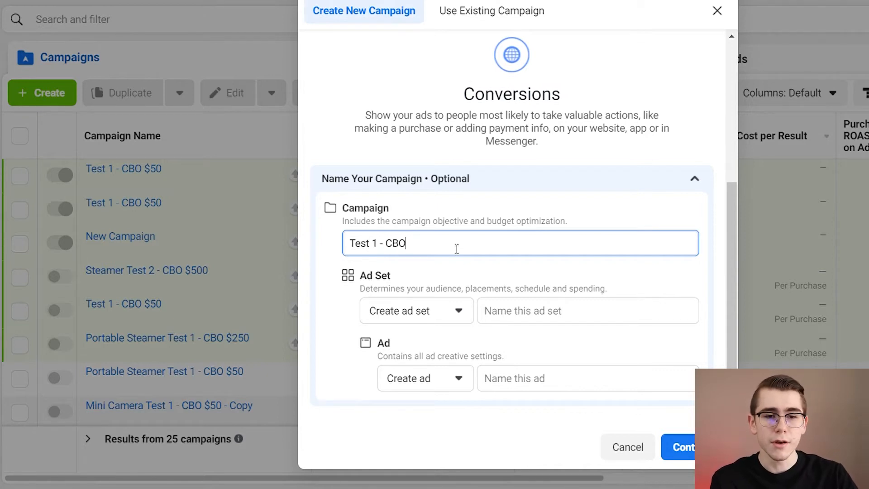
{"action": "type", "text": " $50"}
{"action": "left_click", "coordinate": [583, 278]}
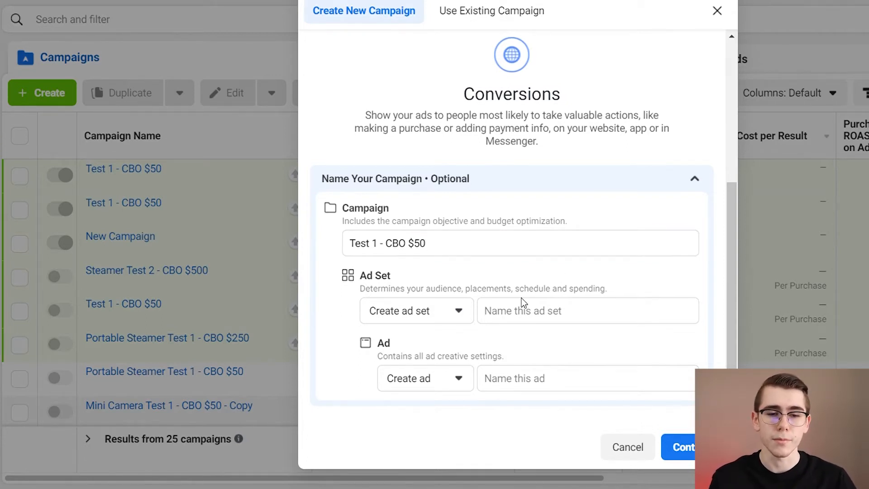
- Name the ad set "Interest 1" and the ad "Ad 1", and continue to the campaign editor
{"action": "left_click", "coordinate": [522, 315]}
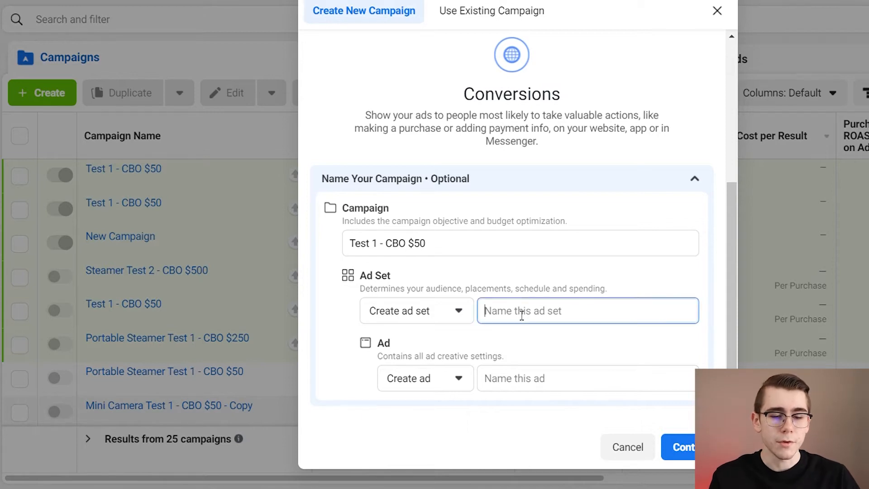
{"action": "type", "text": "Interes"}
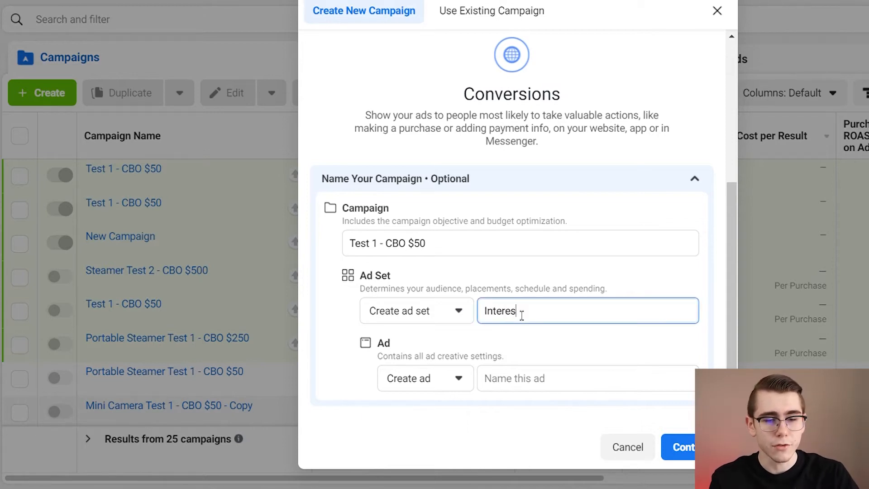
{"action": "type", "text": "t 1"}
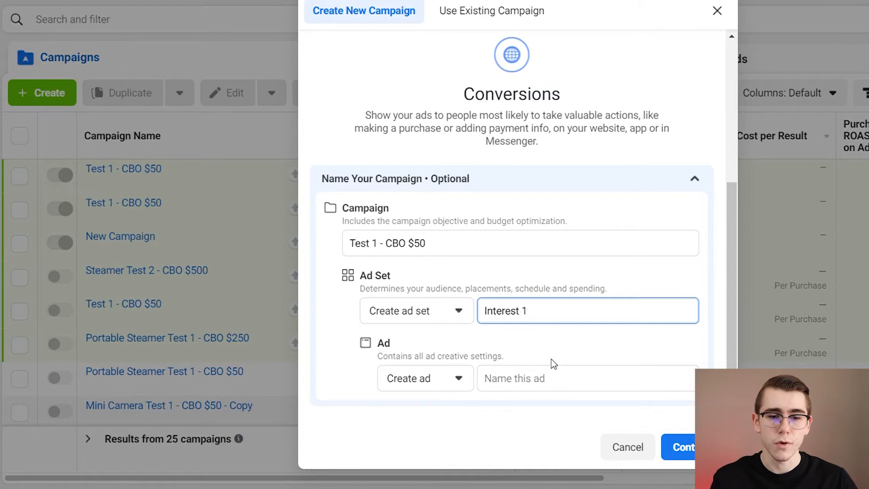
{"action": "left_click", "coordinate": [566, 388]}
{"action": "type", "text": "Ad 1"}
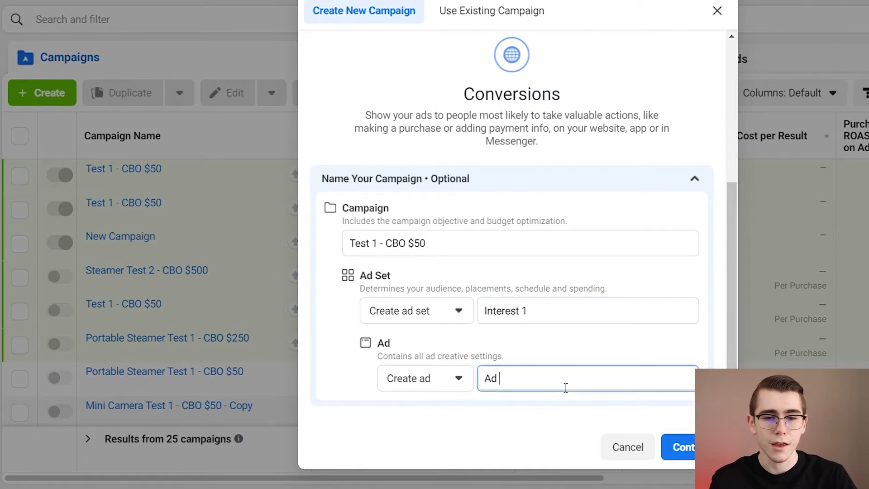
{"action": "left_click", "coordinate": [568, 360]}
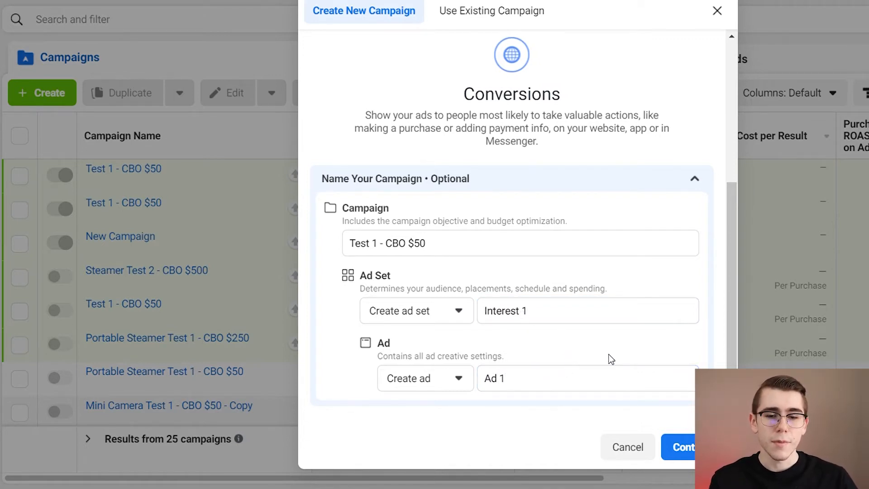
{"action": "left_click", "coordinate": [686, 448]}
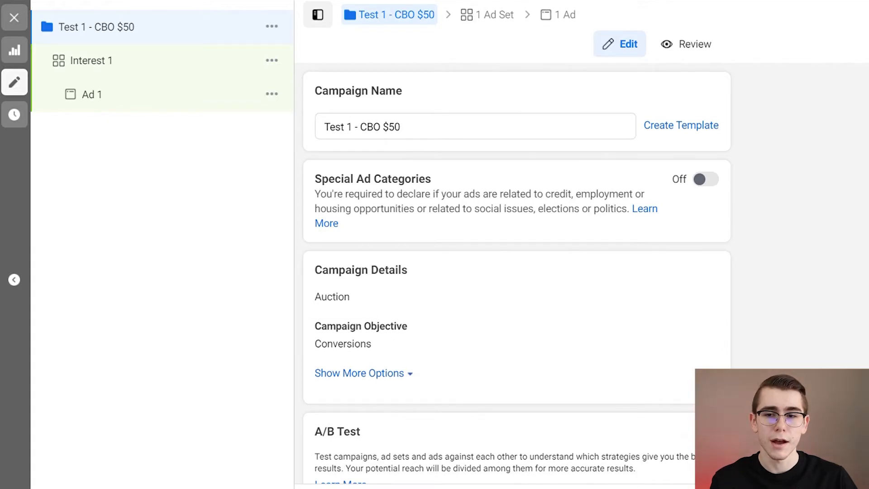
- Turn on Campaign Budget Optimization and set the daily campaign budget to $50
{"action": "scroll", "coordinate": [778, 229], "scroll_direction": "down", "scroll_amount": 2}
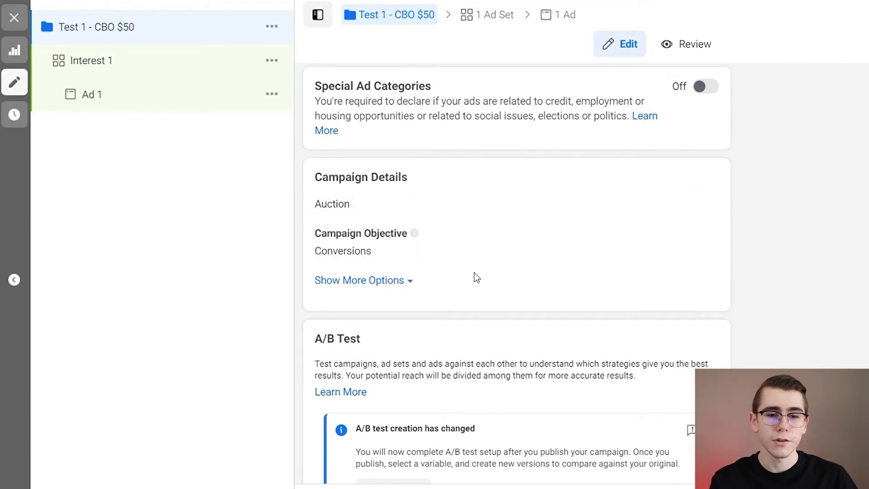
{"action": "scroll", "coordinate": [809, 359], "scroll_direction": "down", "scroll_amount": 4}
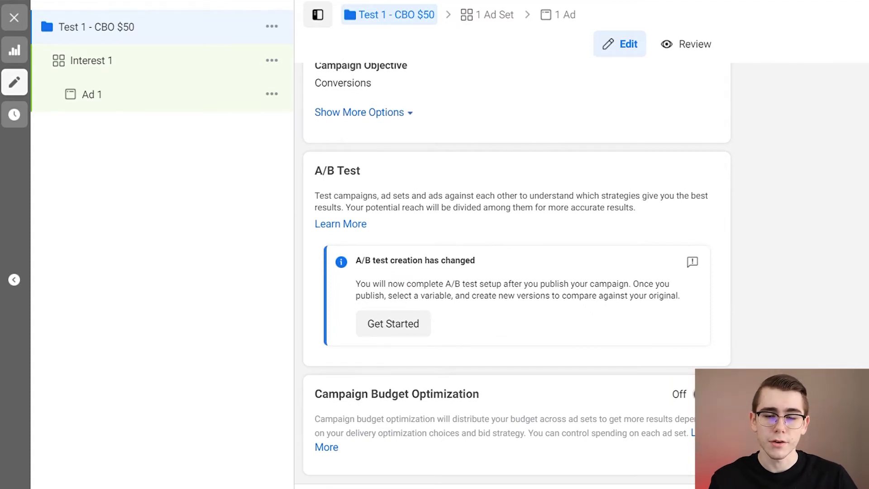
{"action": "left_click", "coordinate": [706, 394]}
{"action": "scroll", "coordinate": [516, 272], "scroll_direction": "down", "scroll_amount": 3}
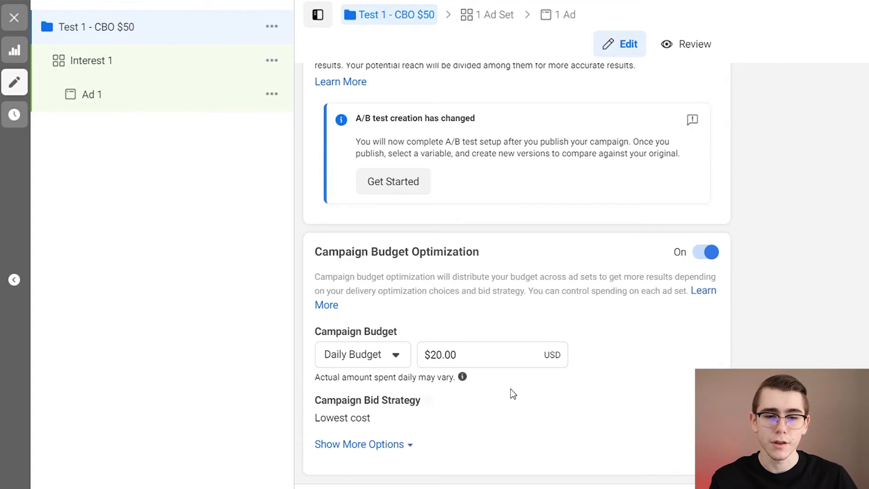
{"action": "left_click_drag", "start_coordinate": [478, 358], "coordinate": [426, 358]}
{"action": "type", "text": "50"}
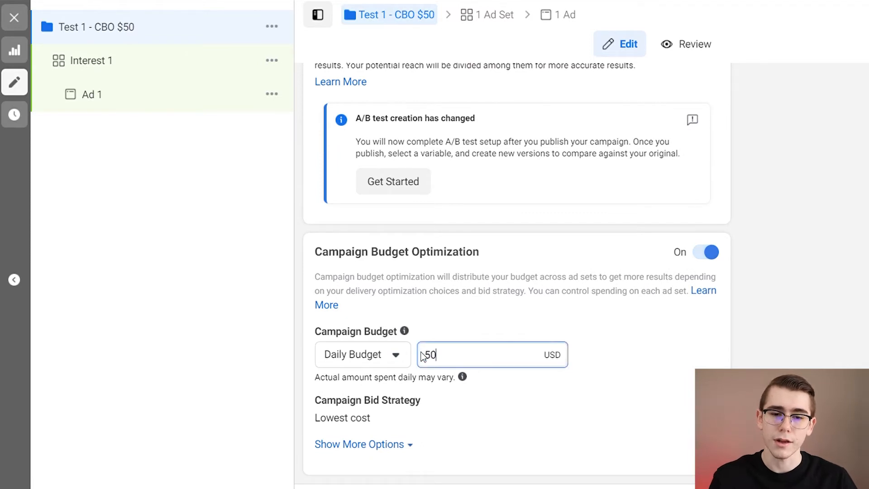
{"action": "left_click", "coordinate": [791, 345]}
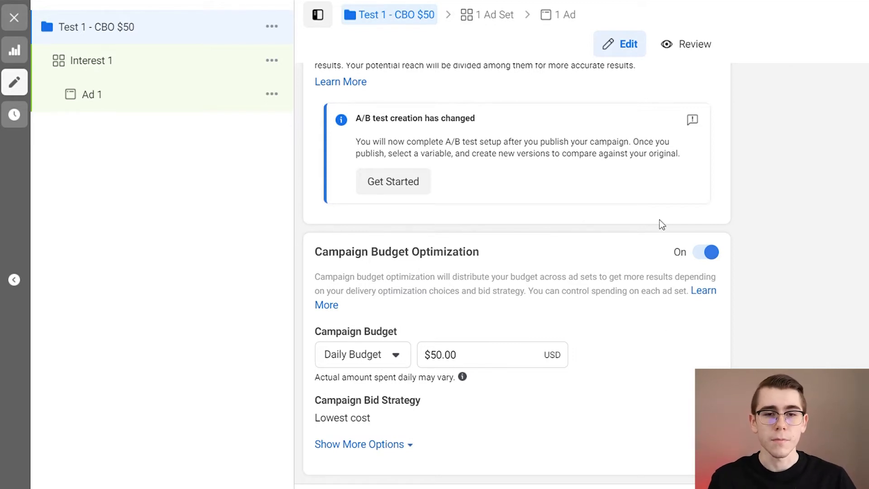
- In the Interest 1 ad set, choose Purchase as the conversion event
{"action": "left_click", "coordinate": [498, 18]}
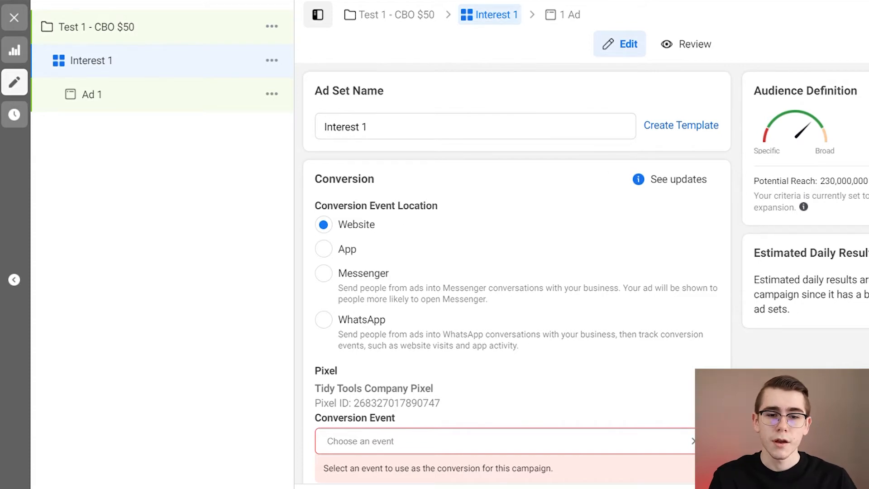
{"action": "scroll", "coordinate": [776, 191], "scroll_direction": "down", "scroll_amount": 3}
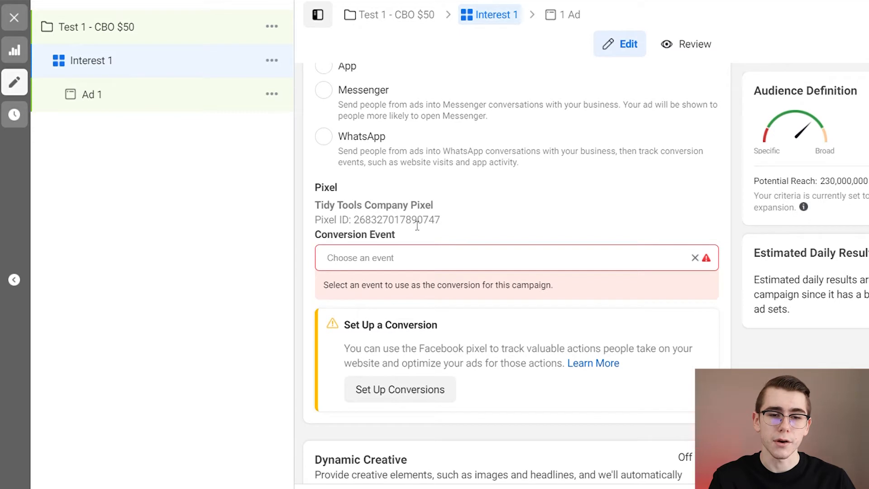
{"action": "left_click", "coordinate": [703, 258]}
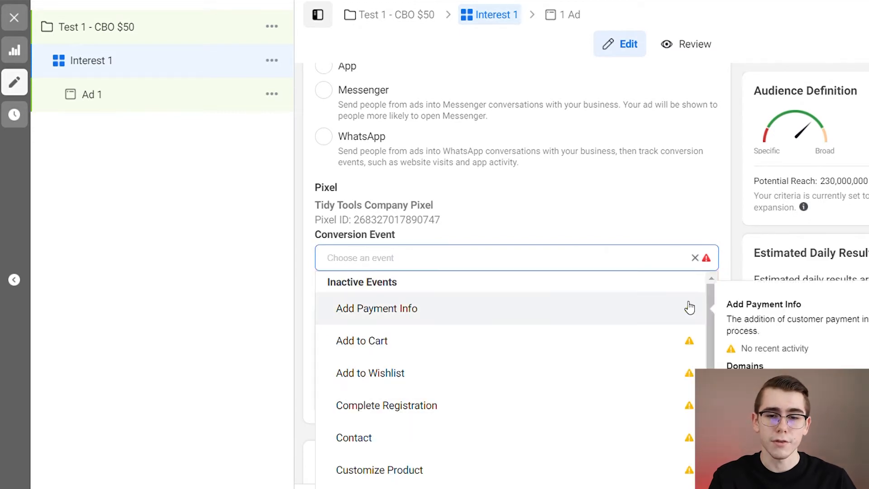
{"action": "left_click", "coordinate": [712, 316]}
{"action": "left_click", "coordinate": [665, 270]}
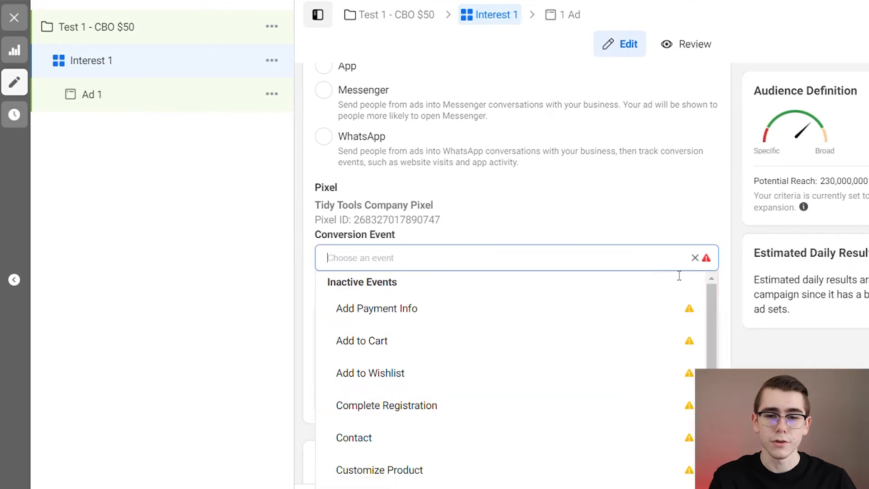
{"action": "scroll", "coordinate": [711, 313], "scroll_direction": "down", "scroll_amount": 6}
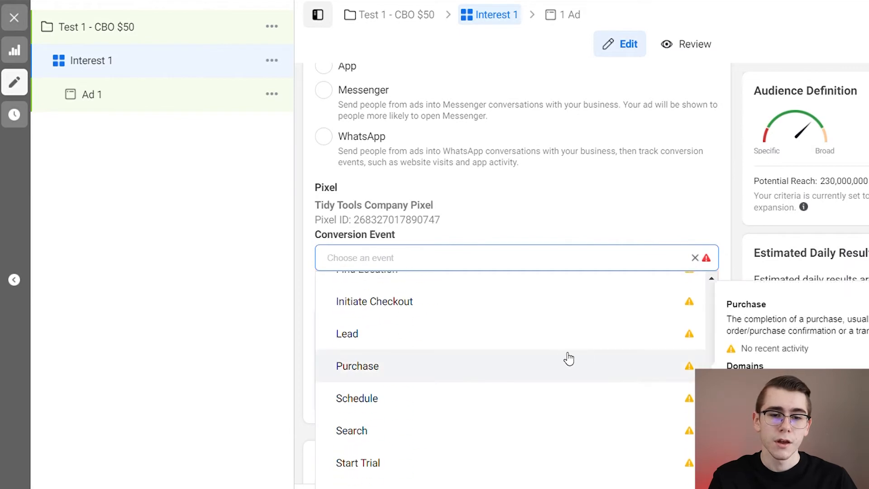
{"action": "left_click", "coordinate": [554, 356]}
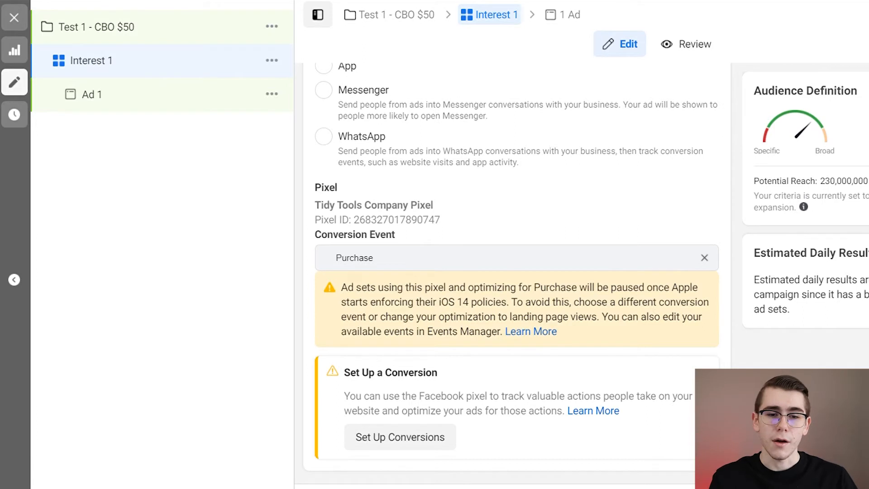
- Schedule the ad set to start on Mar 27, 2021 at 12:00 AM
{"action": "scroll", "coordinate": [512, 272], "scroll_direction": "down", "scroll_amount": 8}
{"action": "scroll", "coordinate": [629, 302], "scroll_direction": "down", "scroll_amount": 3}
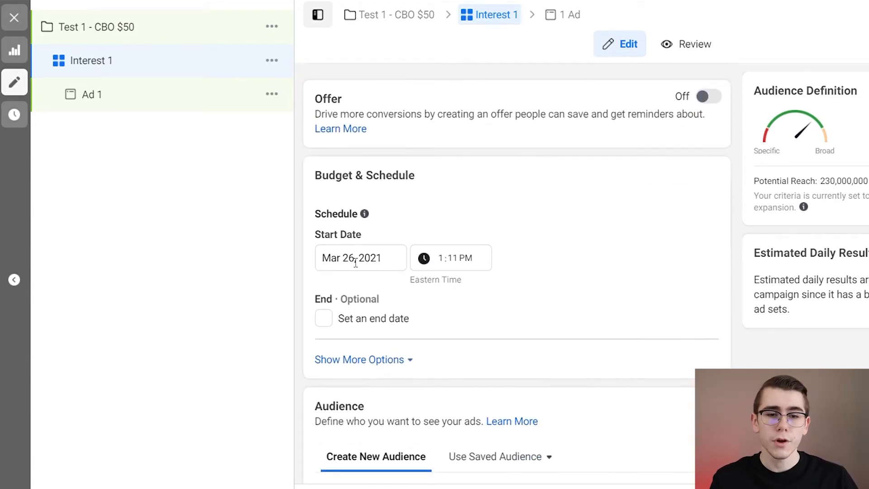
{"action": "left_click", "coordinate": [356, 263]}
{"action": "left_click", "coordinate": [473, 388]}
{"action": "left_click", "coordinate": [439, 259]}
{"action": "key", "text": "Tab"}
{"action": "type", "text": "00"}
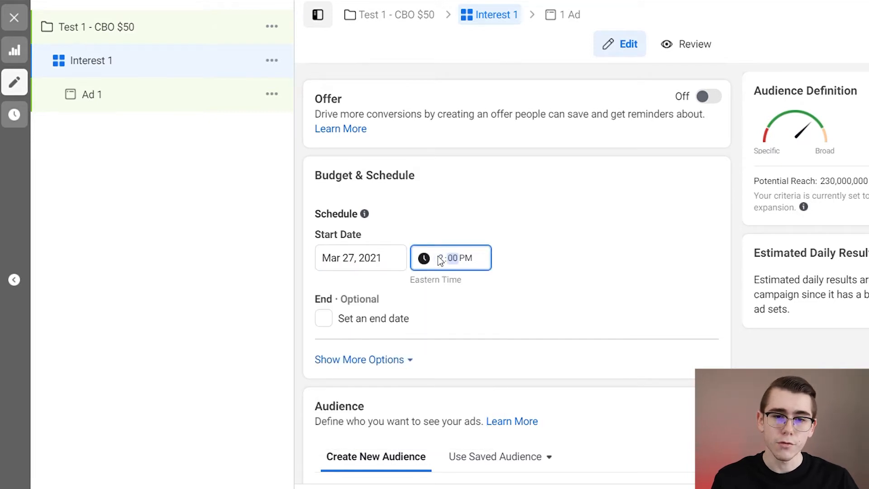
{"action": "type", "text": "a"}
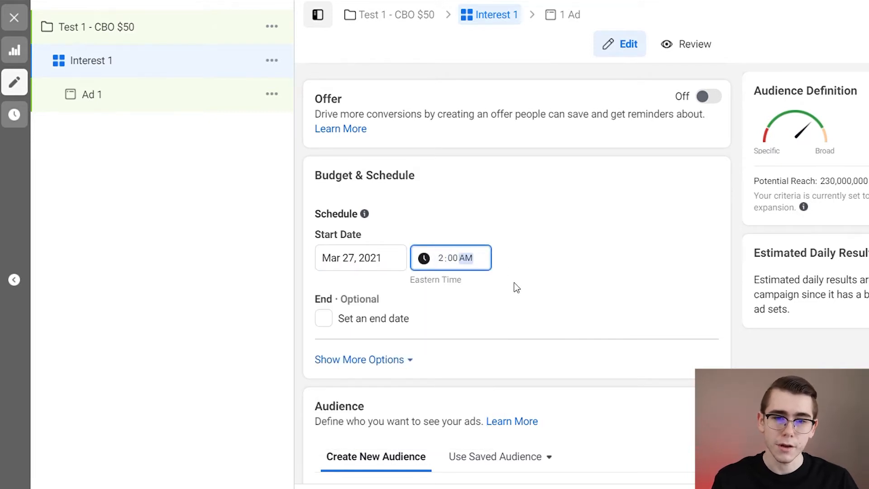
{"action": "left_click", "coordinate": [444, 260]}
{"action": "left_click", "coordinate": [444, 259]}
{"action": "type", "text": "12"}
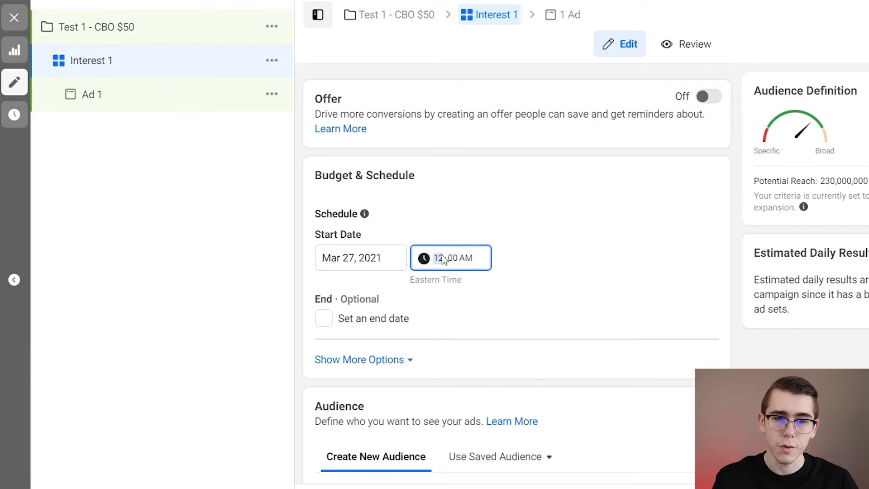
{"action": "left_click", "coordinate": [615, 283]}
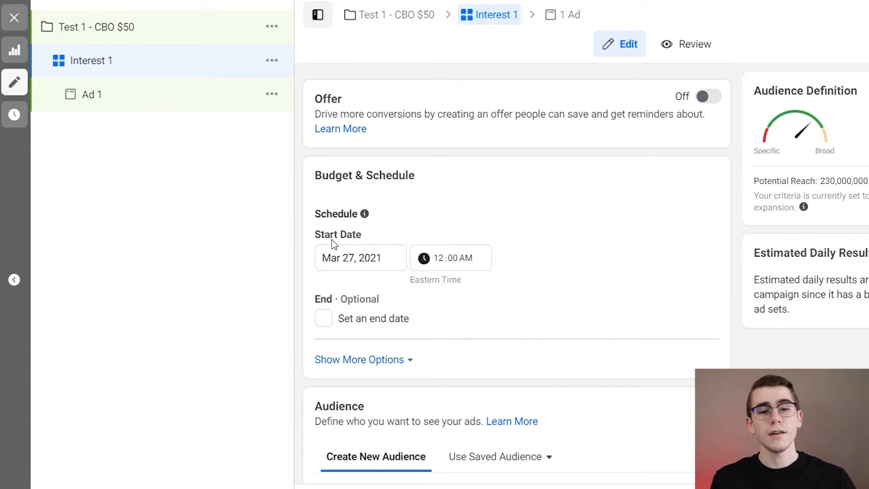
- Set the audience's United States location targeting to "People living in this location"
{"action": "scroll", "coordinate": [638, 243], "scroll_direction": "down", "scroll_amount": 5}
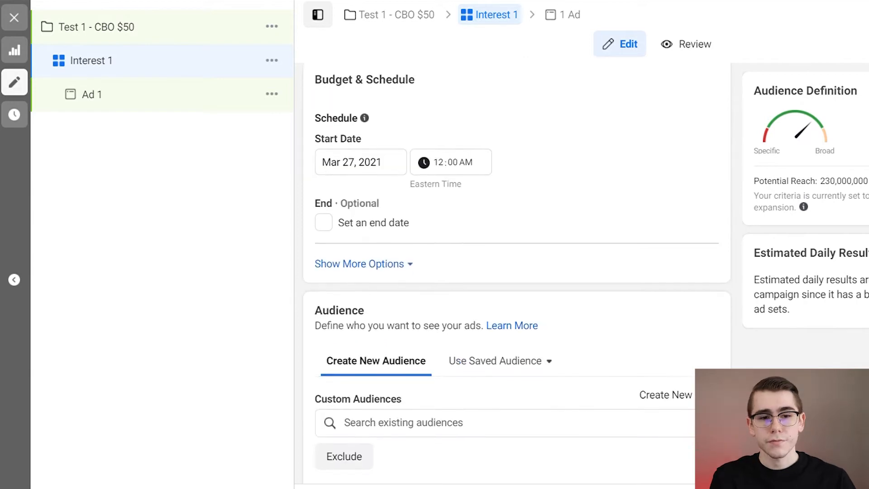
{"action": "scroll", "coordinate": [572, 297], "scroll_direction": "down", "scroll_amount": 2}
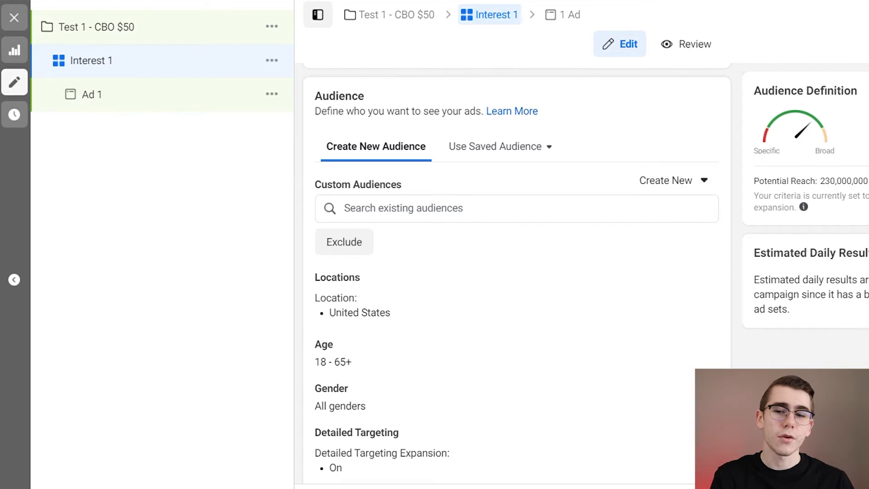
{"action": "scroll", "coordinate": [555, 123], "scroll_direction": "down", "scroll_amount": 4}
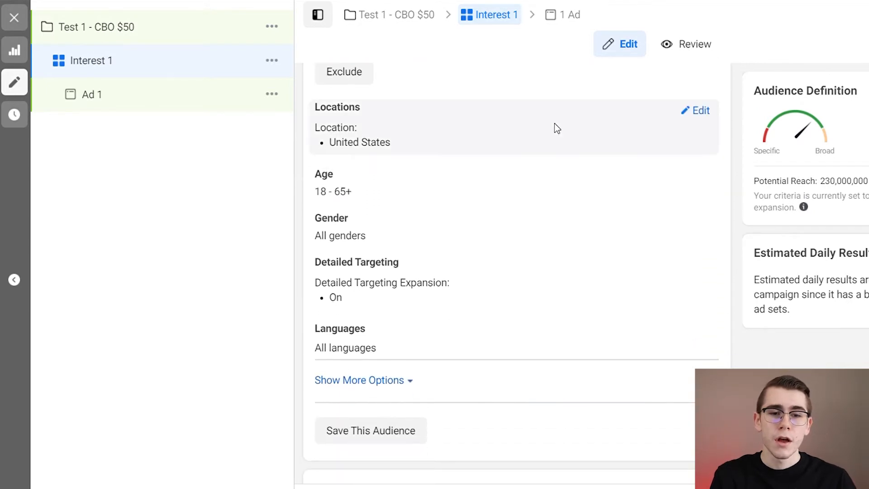
{"action": "left_click", "coordinate": [702, 111]}
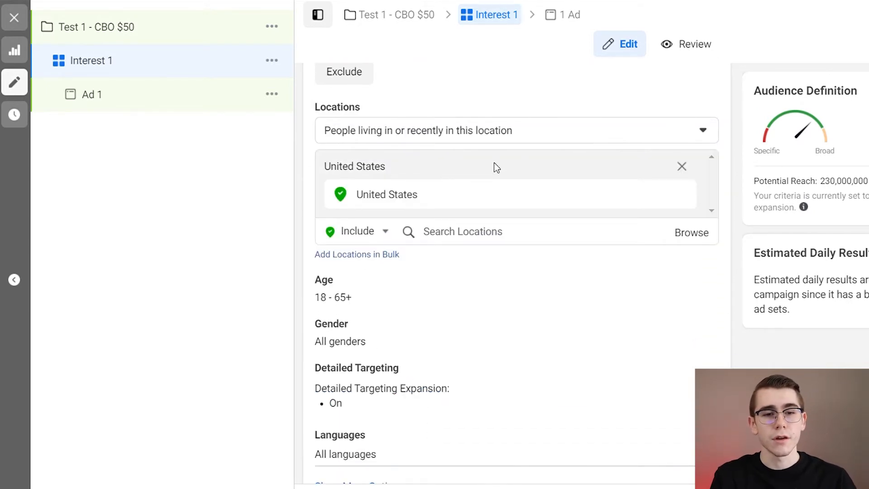
{"action": "left_click", "coordinate": [479, 132]}
{"action": "left_click", "coordinate": [449, 198]}
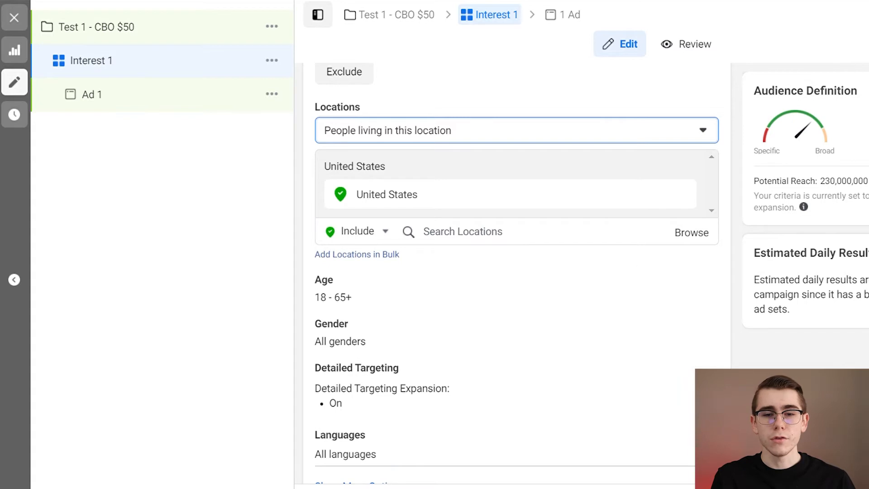
{"action": "scroll", "coordinate": [516, 271], "scroll_direction": "down", "scroll_amount": 2}
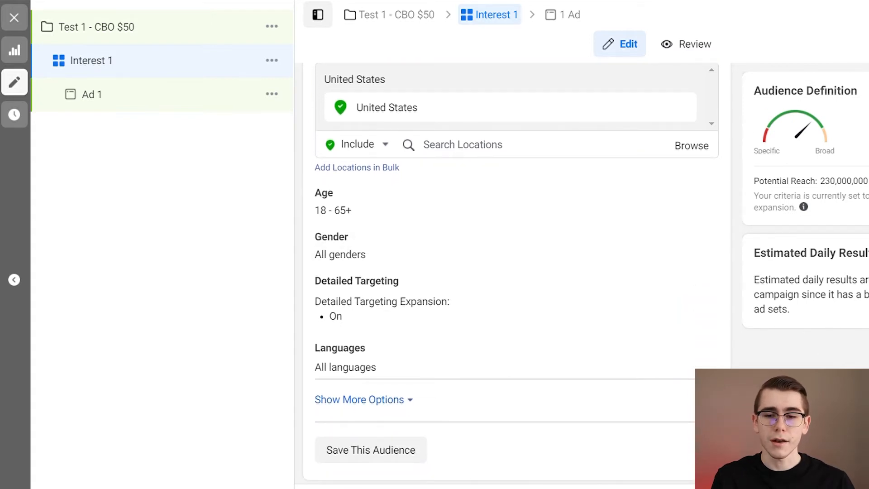
- Add the Dog Lovers interest to the ad set's detailed targeting
{"action": "scroll", "coordinate": [516, 272], "scroll_direction": "down", "scroll_amount": 2}
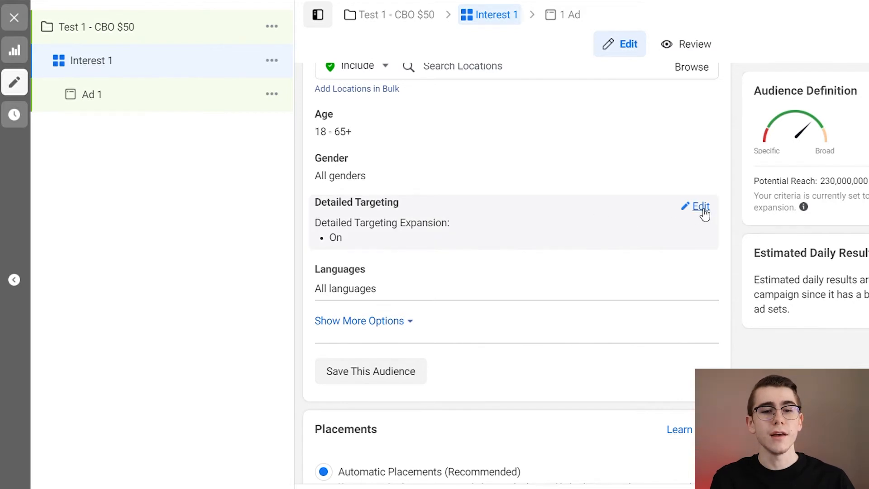
{"action": "left_click", "coordinate": [701, 207]}
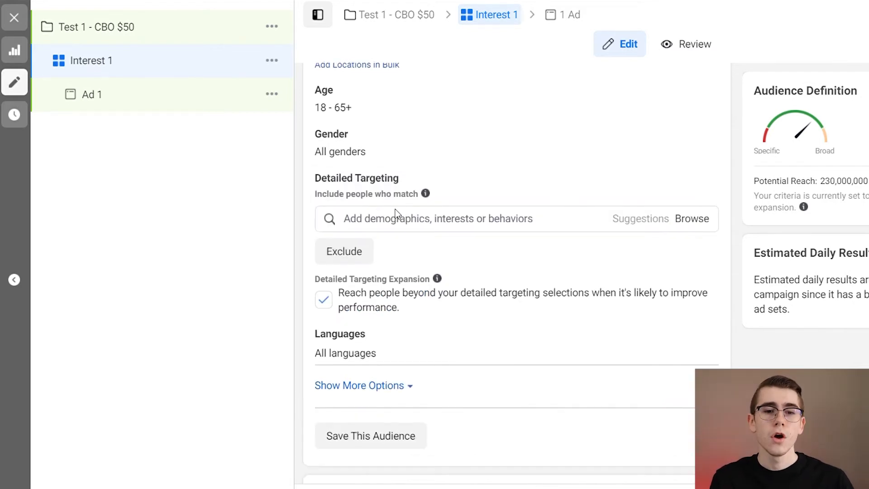
{"action": "left_click", "coordinate": [431, 227]}
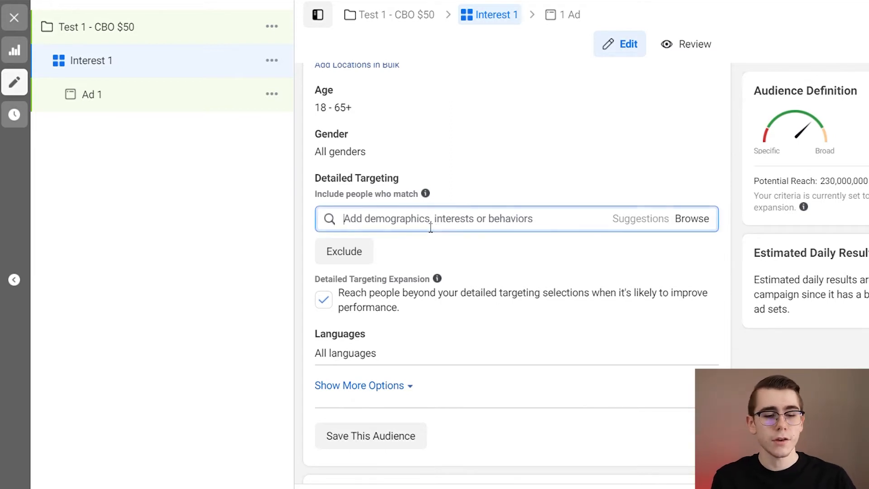
{"action": "type", "text": "dog"}
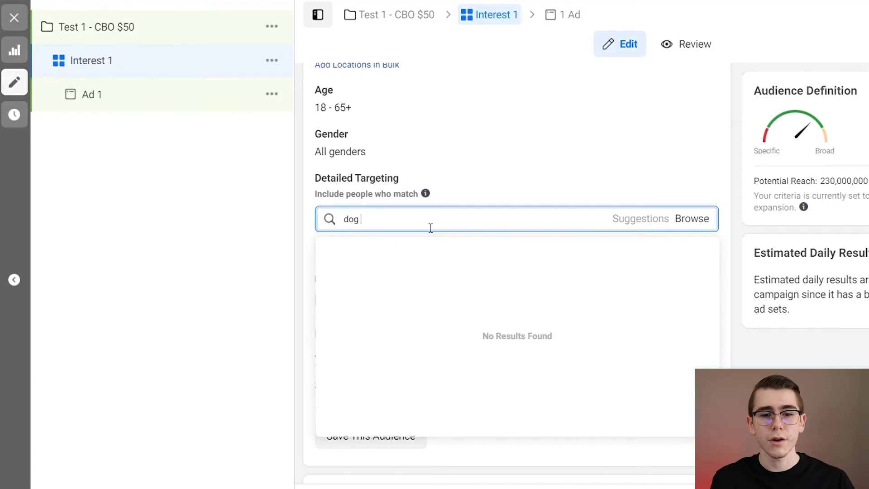
{"action": "type", "text": " lover"}
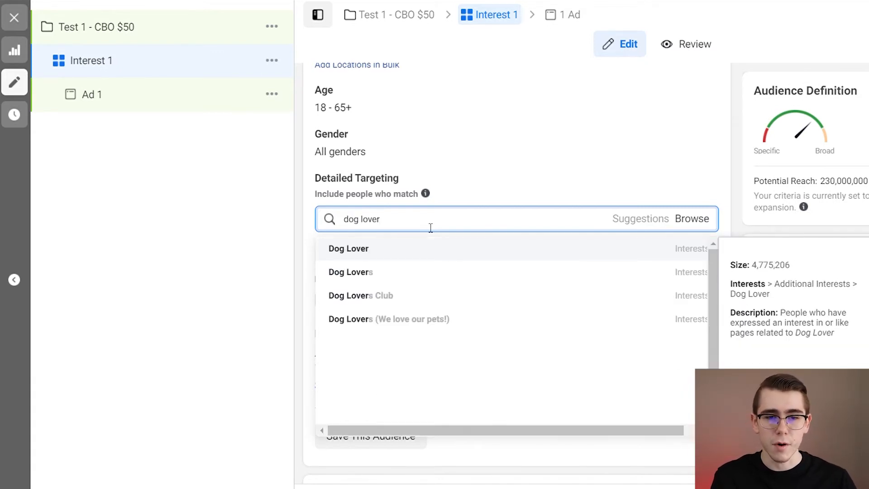
{"action": "left_click", "coordinate": [396, 277]}
{"action": "left_click", "coordinate": [734, 354]}
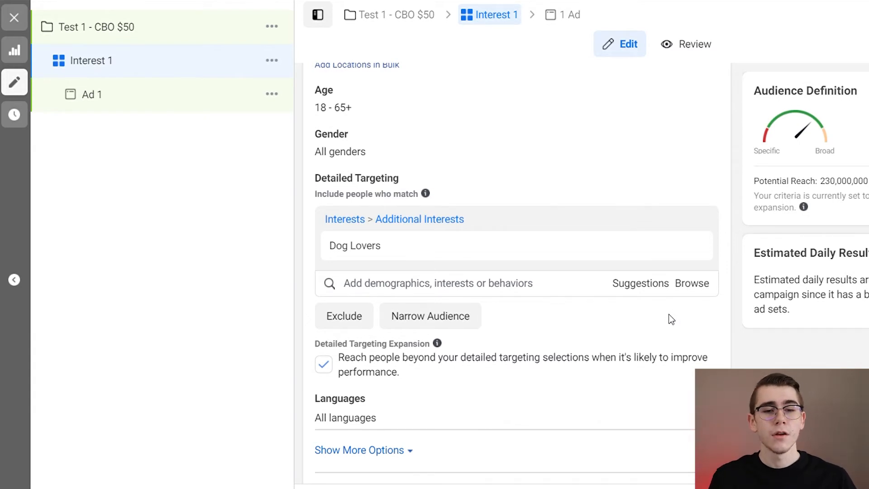
- Narrow the audience to people who must also match the AliExpress and Drop shipping interests
{"action": "left_click", "coordinate": [474, 324]}
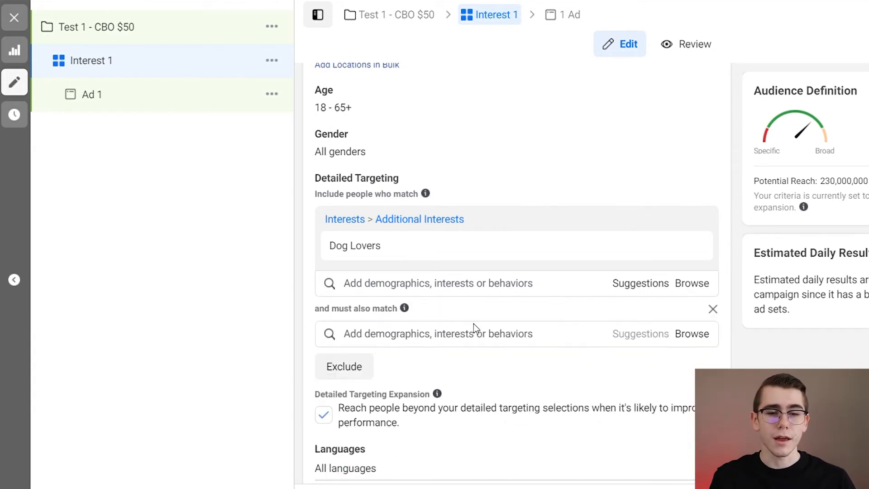
{"action": "left_click", "coordinate": [464, 345]}
{"action": "type", "text": "aliex"}
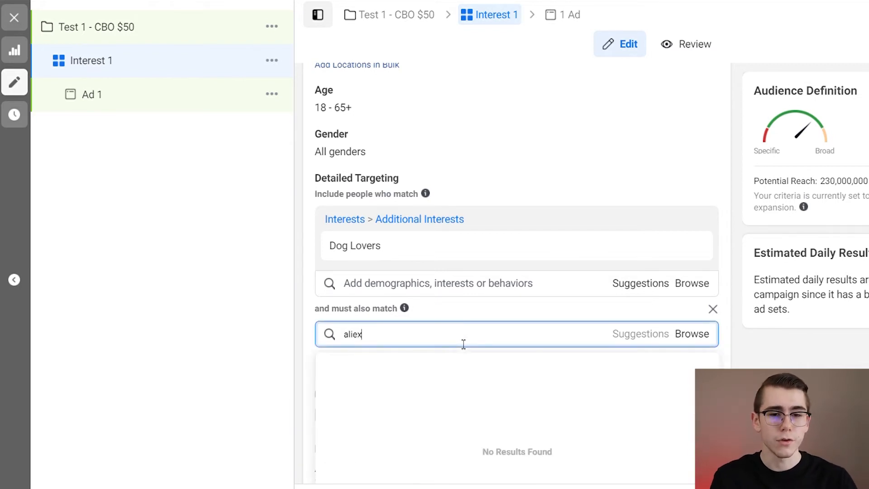
{"action": "left_click", "coordinate": [426, 361]}
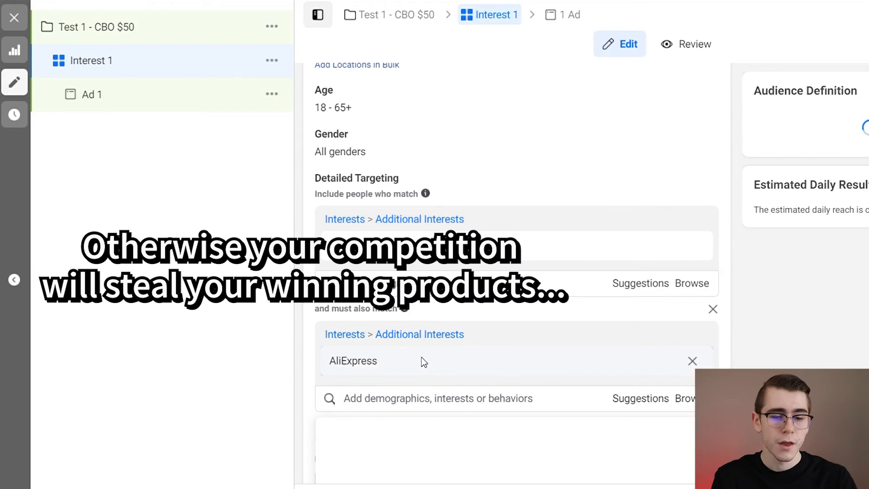
{"action": "type", "text": "drop"}
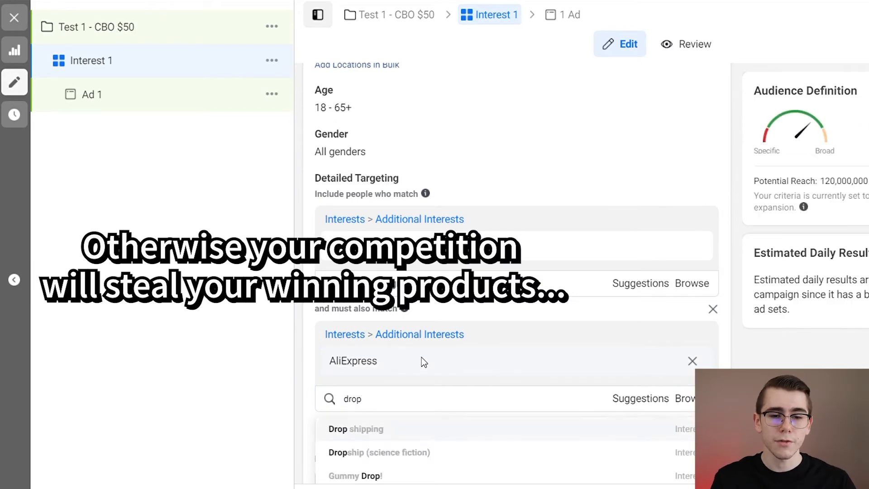
{"action": "left_click", "coordinate": [393, 428]}
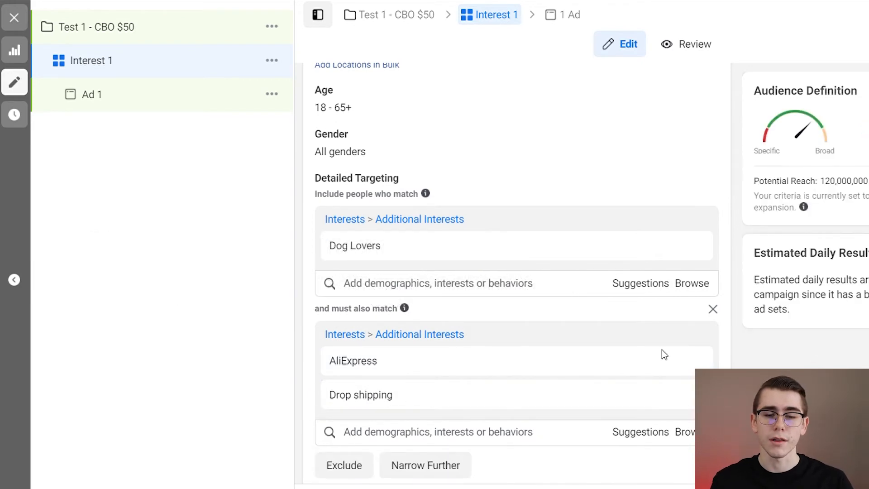
{"action": "mouse_move", "coordinate": [520, 361]}
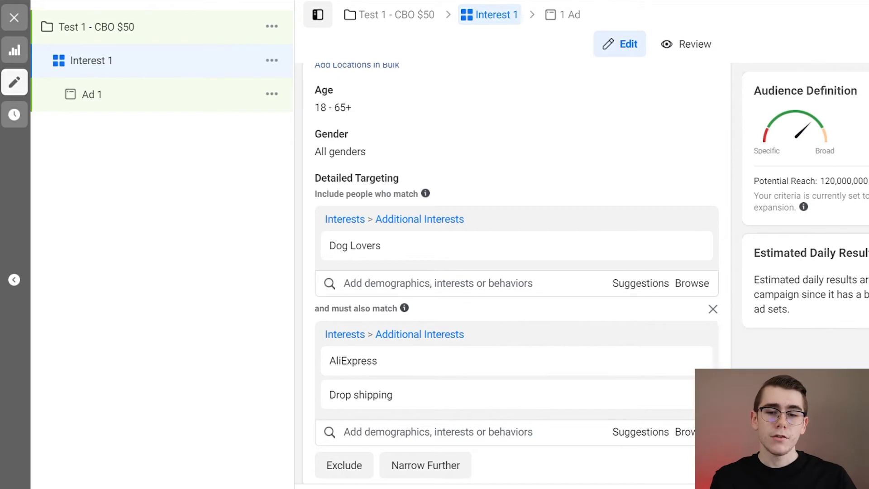
- Try manual placements with Audience Network and Messenger turned off, and return to automatic placements
{"action": "scroll", "coordinate": [516, 272], "scroll_direction": "down", "scroll_amount": 1}
{"action": "scroll", "coordinate": [516, 272], "scroll_direction": "down", "scroll_amount": 10}
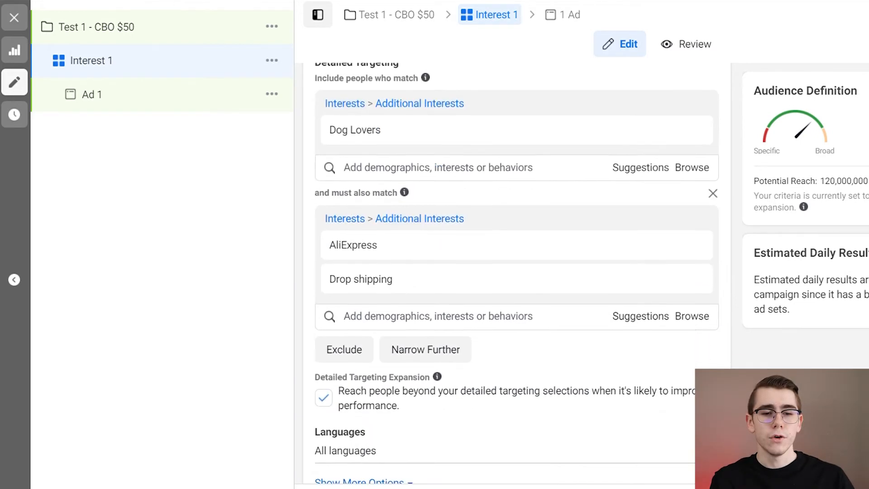
{"action": "scroll", "coordinate": [566, 276], "scroll_direction": "down", "scroll_amount": 1}
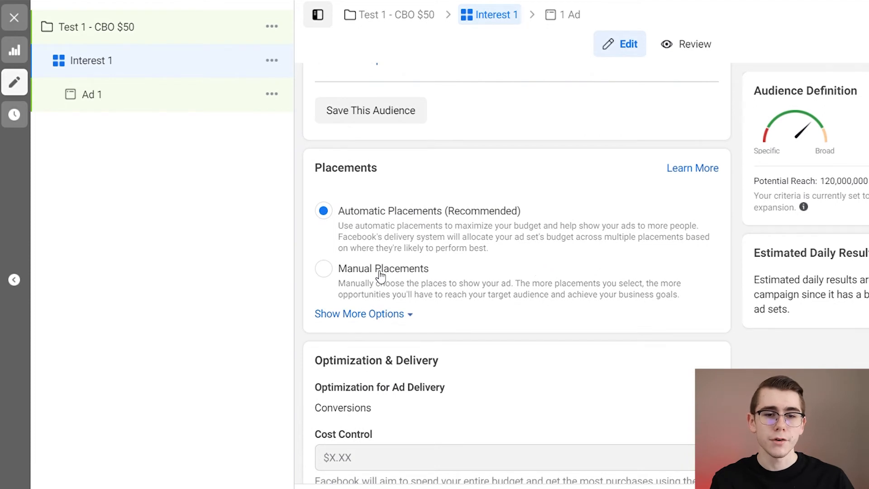
{"action": "left_click", "coordinate": [325, 269]}
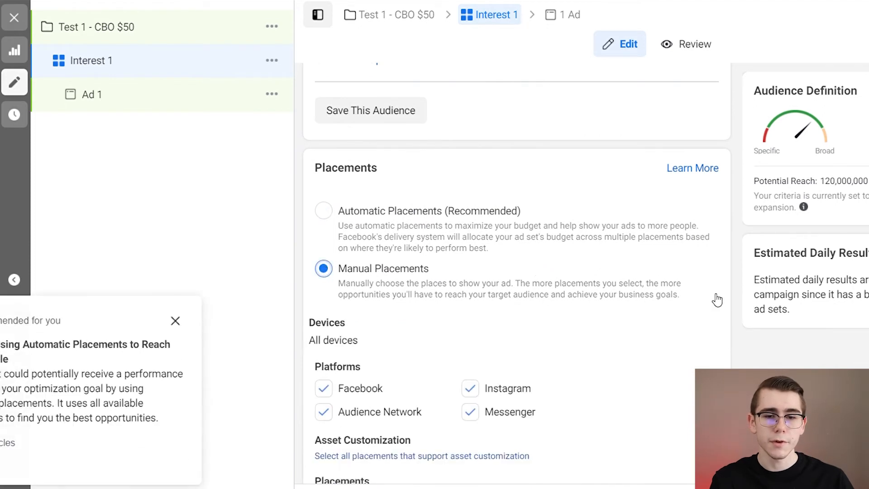
{"action": "scroll", "coordinate": [443, 271], "scroll_direction": "down", "scroll_amount": 4}
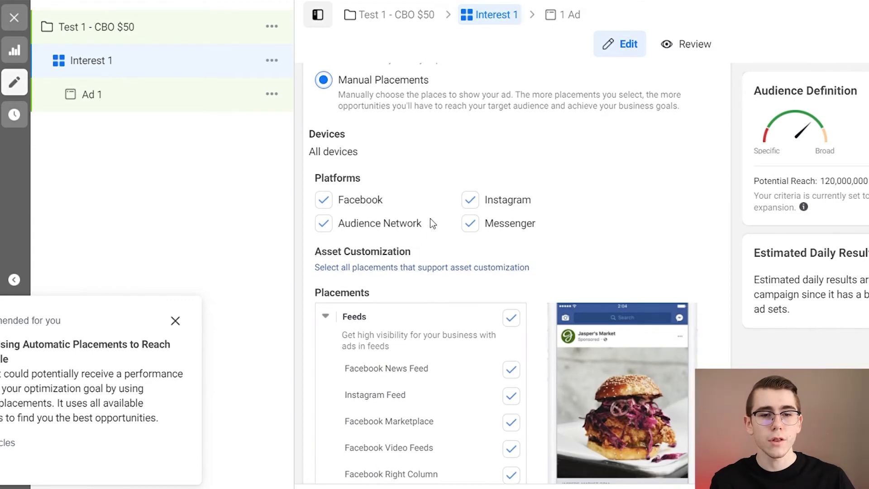
{"action": "left_click", "coordinate": [325, 224]}
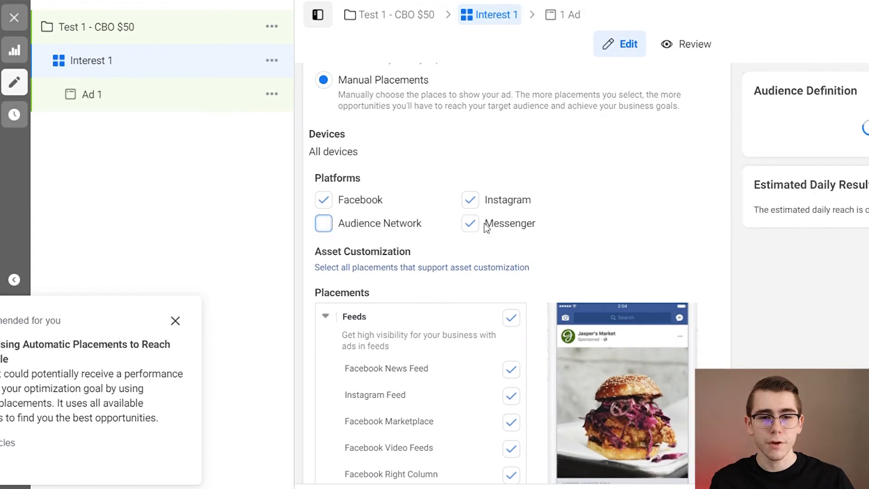
{"action": "left_click", "coordinate": [470, 224]}
{"action": "left_click", "coordinate": [504, 317]}
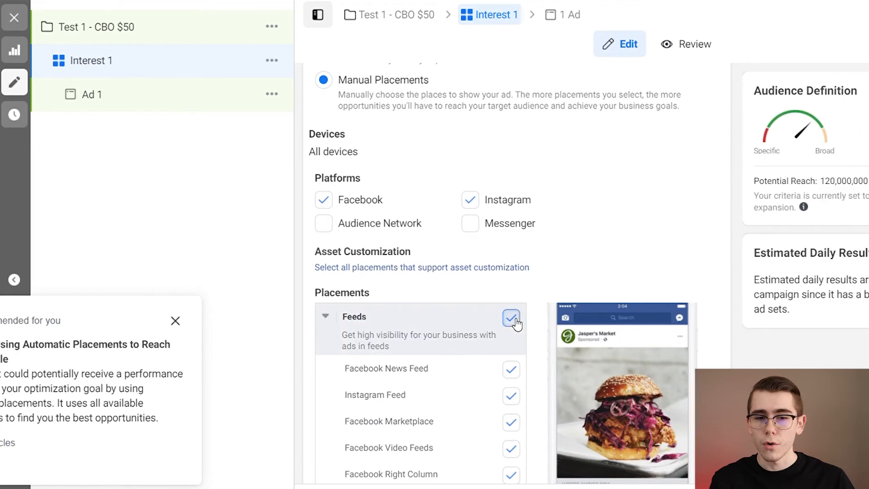
{"action": "left_click", "coordinate": [511, 319]}
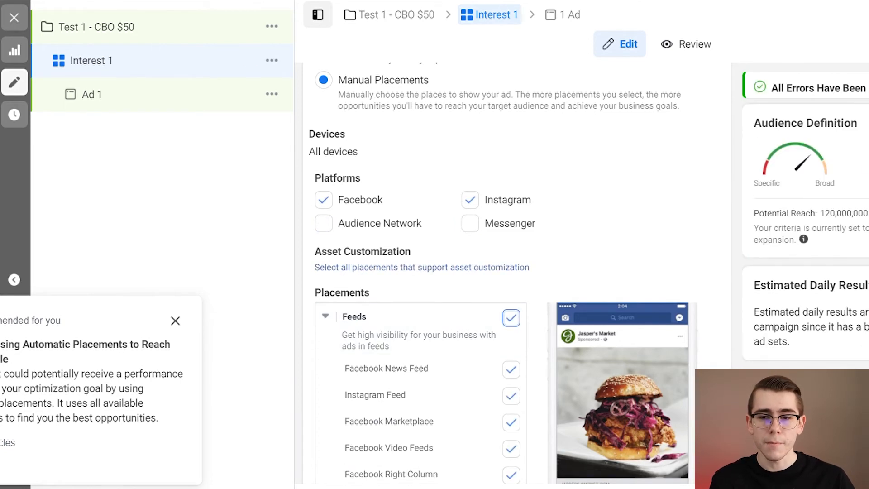
{"action": "scroll", "coordinate": [462, 385], "scroll_direction": "up", "scroll_amount": 5}
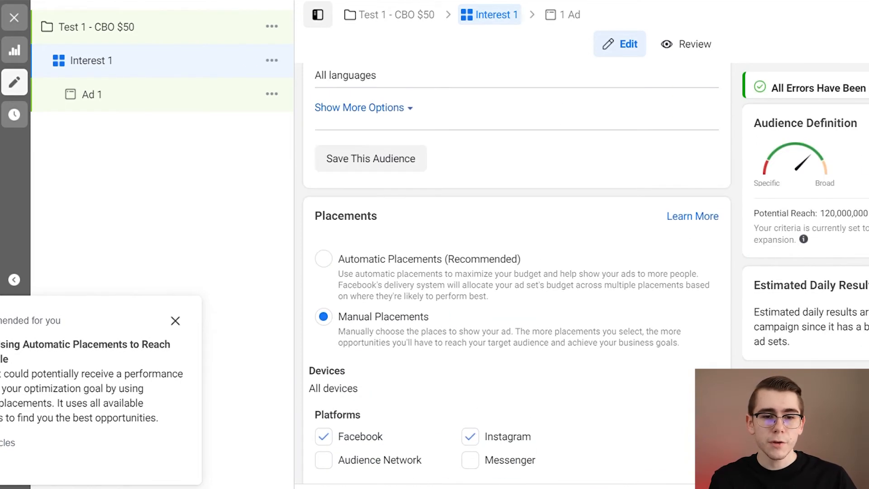
{"action": "left_click", "coordinate": [324, 259]}
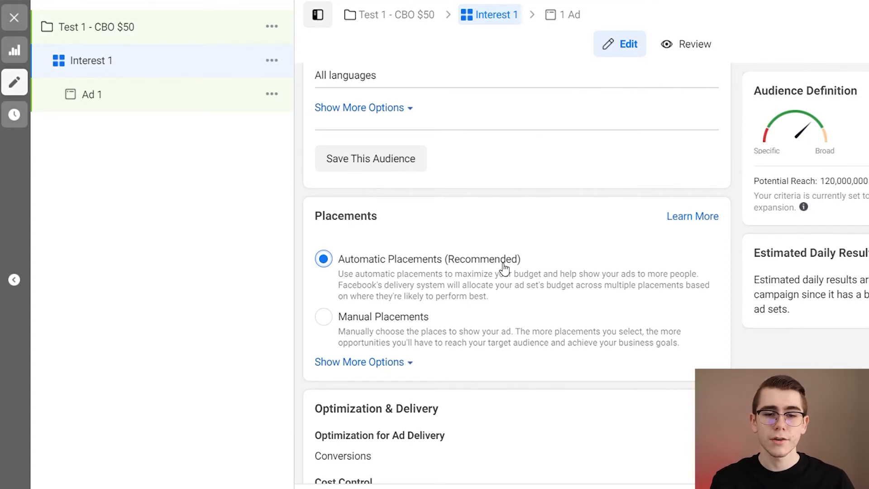
- Open Ad 1 and examine its ad creative: the media, primary text, headline, description and destination
{"action": "left_click", "coordinate": [571, 21]}
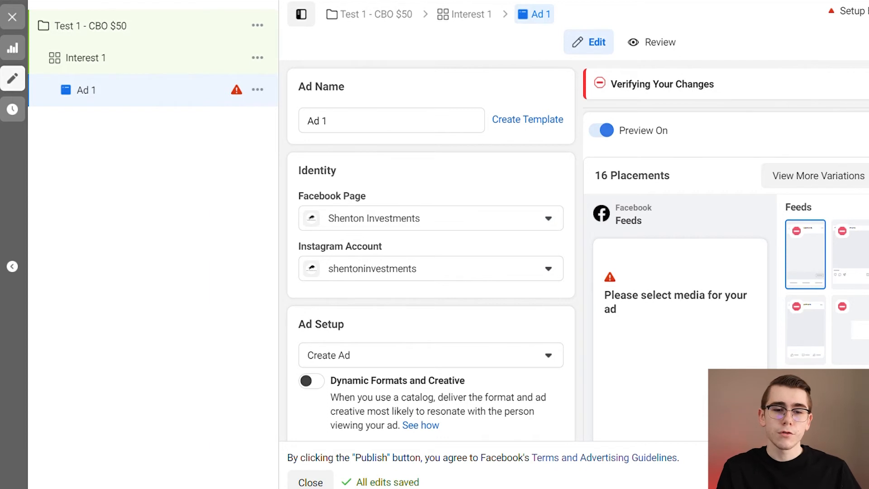
{"action": "scroll", "coordinate": [431, 252], "scroll_direction": "down", "scroll_amount": 10}
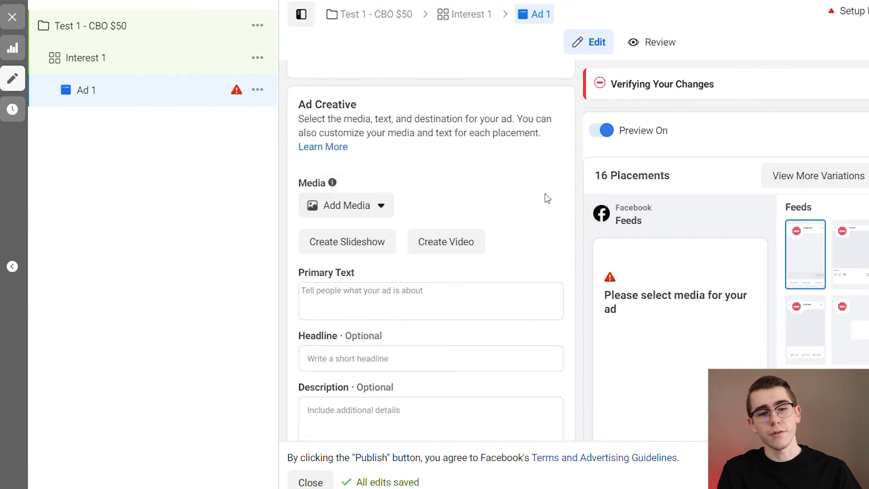
{"action": "scroll", "coordinate": [386, 192], "scroll_direction": "down", "scroll_amount": 1}
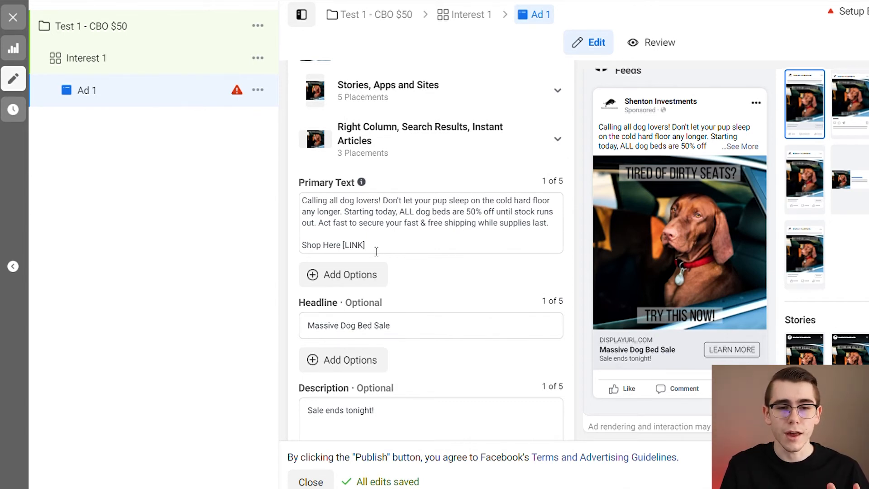
{"action": "left_click_drag", "start_coordinate": [561, 226], "coordinate": [205, 197]}
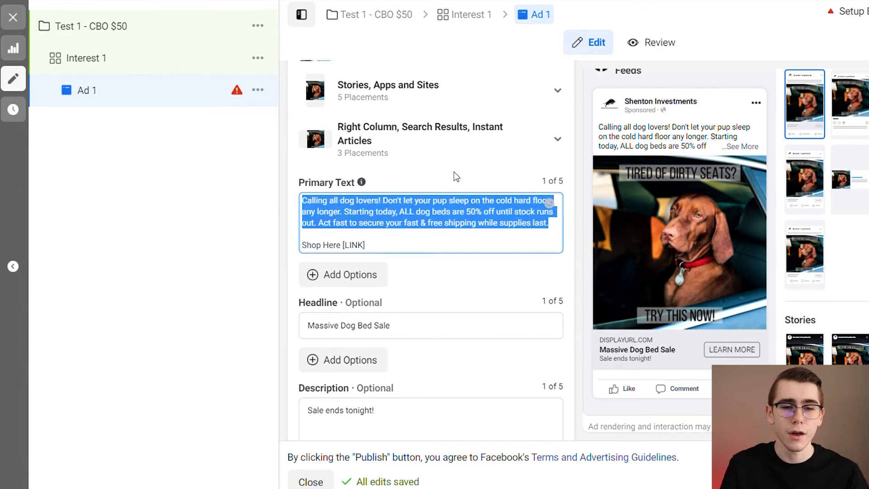
{"action": "left_click", "coordinate": [442, 177]}
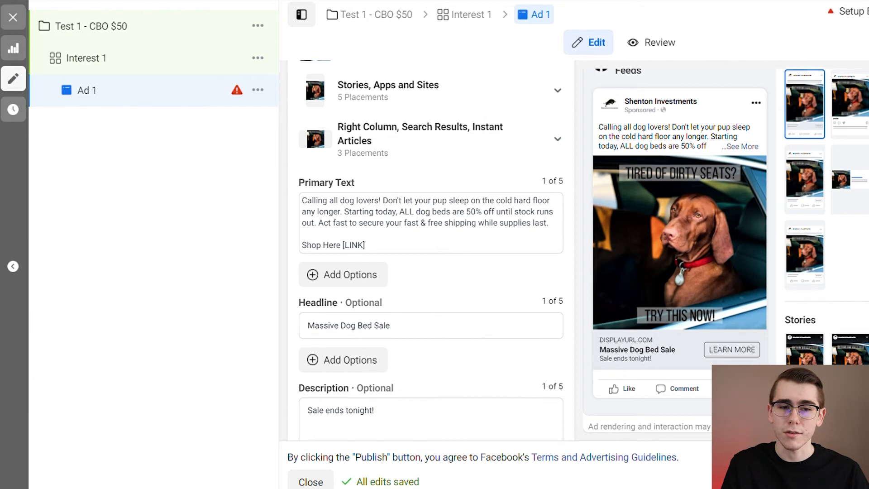
{"action": "scroll", "coordinate": [409, 229], "scroll_direction": "down", "scroll_amount": 3}
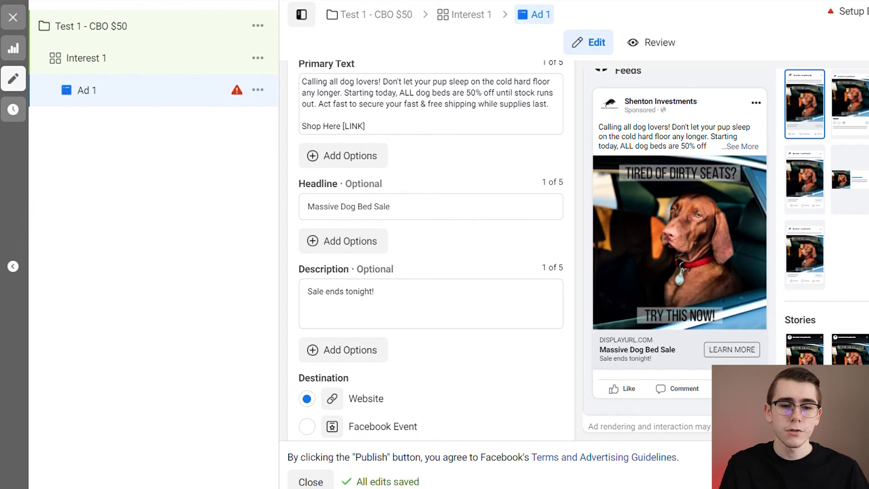
{"action": "scroll", "coordinate": [431, 249], "scroll_direction": "down", "scroll_amount": 3}
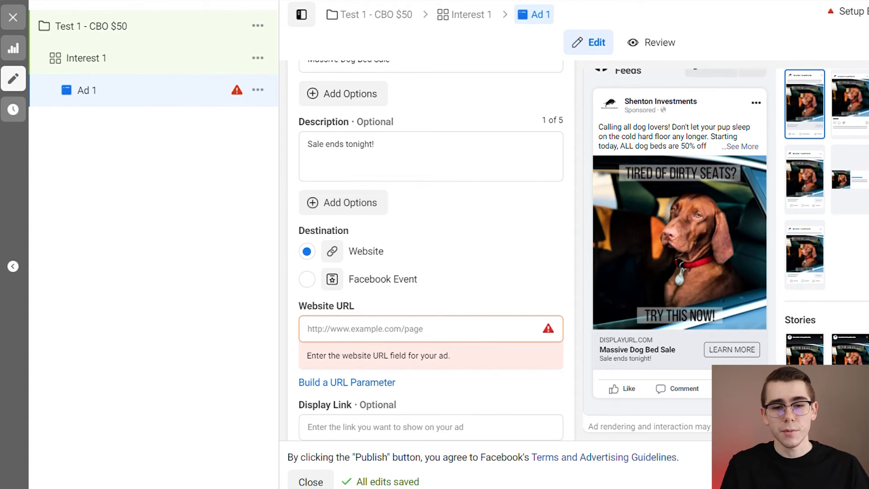
- Enter myshop.com as the ad's display link
{"action": "scroll", "coordinate": [556, 283], "scroll_direction": "down", "scroll_amount": 5}
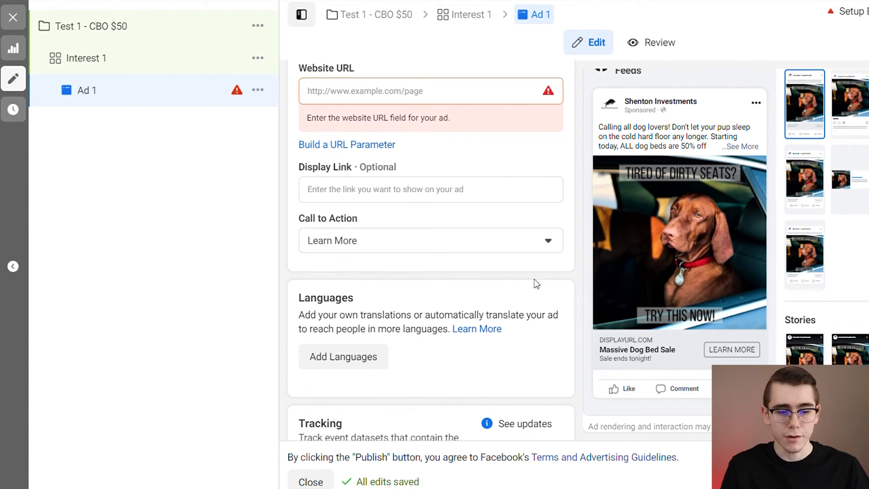
{"action": "left_click", "coordinate": [398, 196]}
{"action": "type", "text": "mysh"}
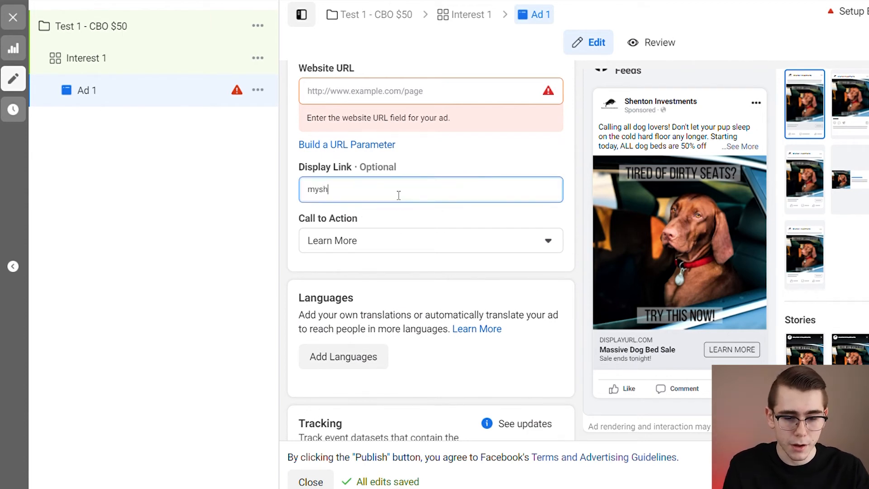
{"action": "type", "text": "op.com"}
{"action": "left_click", "coordinate": [461, 172]}
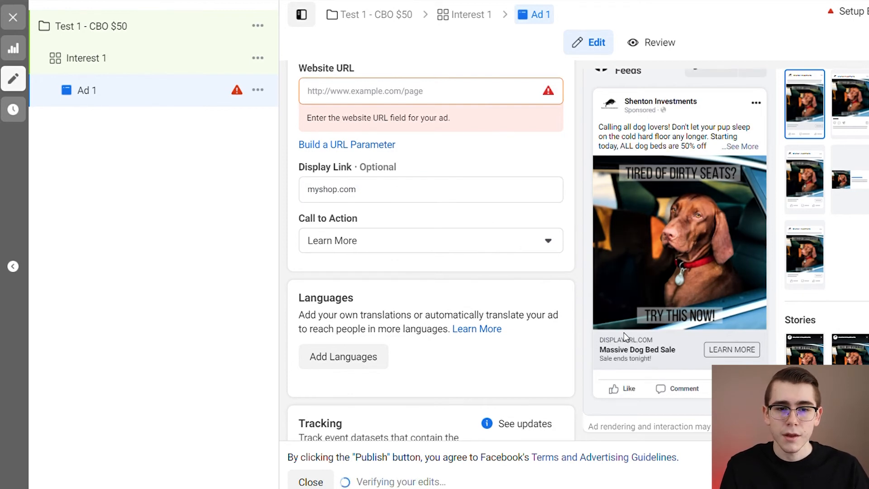
- Change the ad's call to action to Shop Now
{"action": "left_click", "coordinate": [351, 246]}
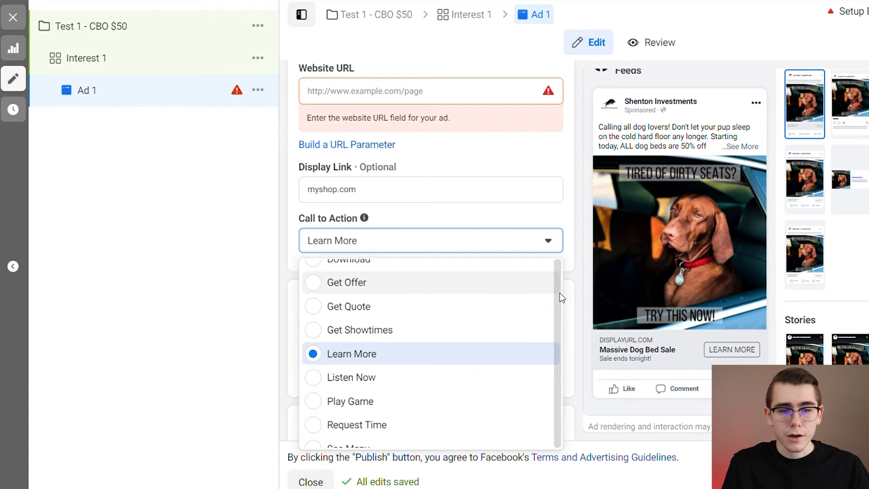
{"action": "mouse_move", "coordinate": [562, 294]}
{"action": "left_mouse_down"}
{"action": "mouse_move", "coordinate": [562, 314]}
{"action": "mouse_move", "coordinate": [557, 306]}
{"action": "left_mouse_up"}
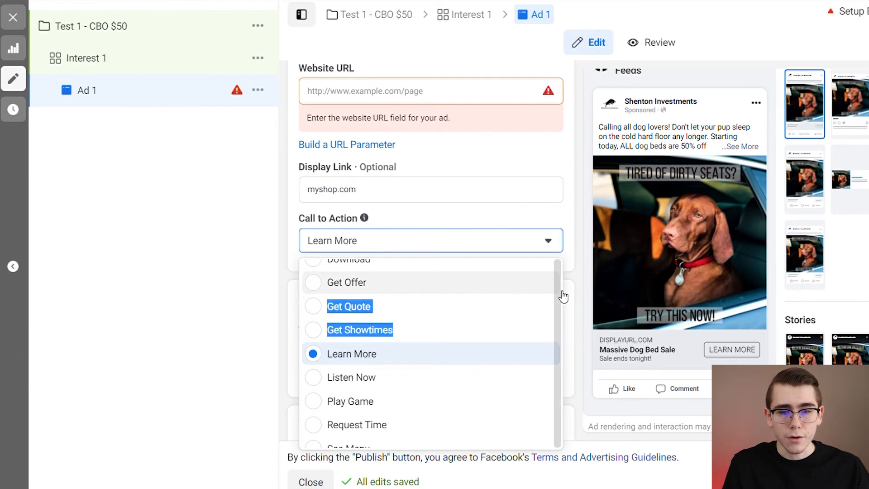
{"action": "scroll", "coordinate": [425, 396], "scroll_direction": "down", "scroll_amount": 3}
{"action": "left_click", "coordinate": [362, 337]}
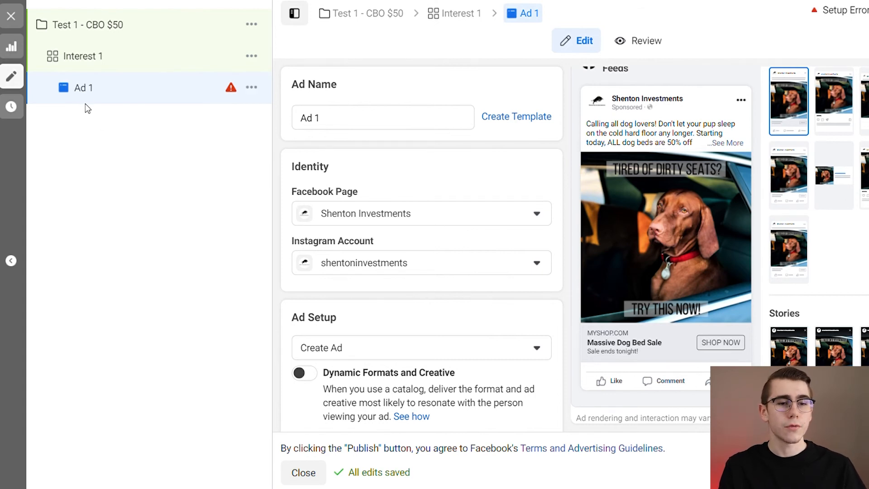
- Check the duplication options for Ad 1, try renaming it Ad 2, and restore the name Ad 1
{"action": "left_click", "coordinate": [252, 89]}
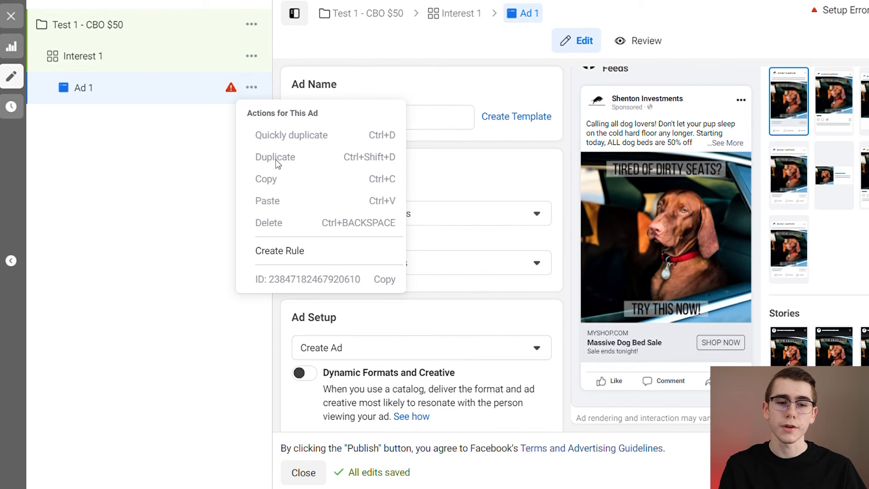
{"action": "left_click", "coordinate": [200, 172]}
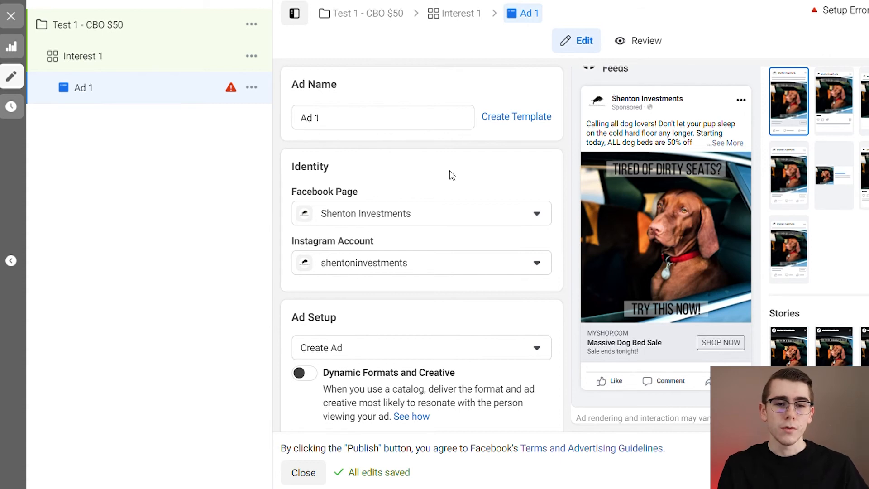
{"action": "left_click", "coordinate": [349, 123]}
{"action": "key", "text": "BackSpace"}
{"action": "type", "text": "2"}
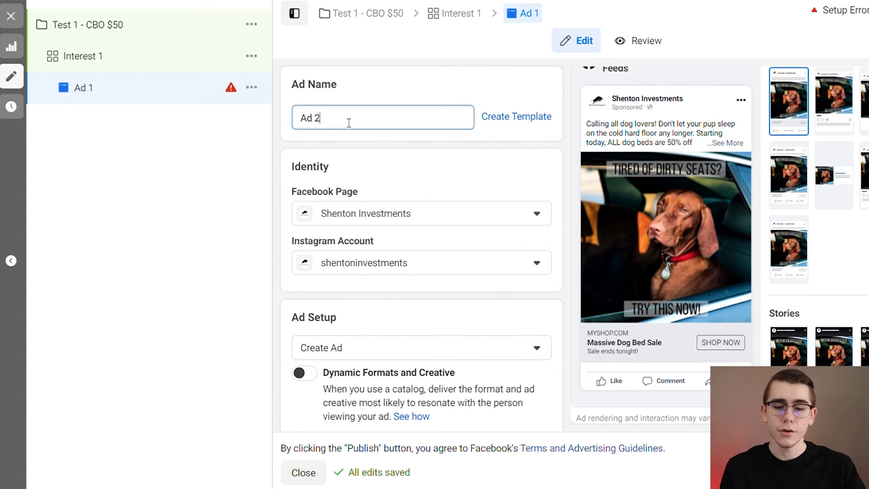
{"action": "key", "text": "BackSpace"}
{"action": "type", "text": "1"}
{"action": "left_click", "coordinate": [444, 184]}
- Review the primary text of Ad 1 as the element to vary between test ads
{"action": "scroll", "coordinate": [422, 245], "scroll_direction": "down", "scroll_amount": 15}
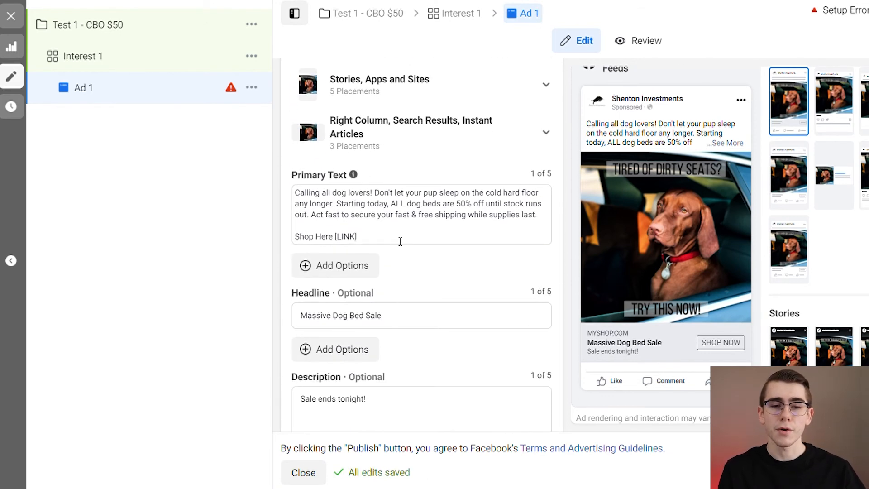
{"action": "left_click_drag", "start_coordinate": [401, 241], "coordinate": [276, 189]}
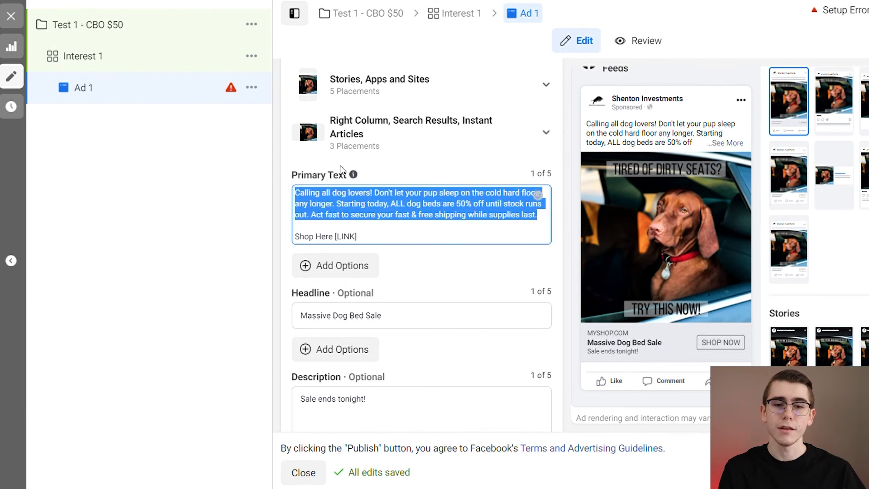
{"action": "left_click", "coordinate": [449, 159]}
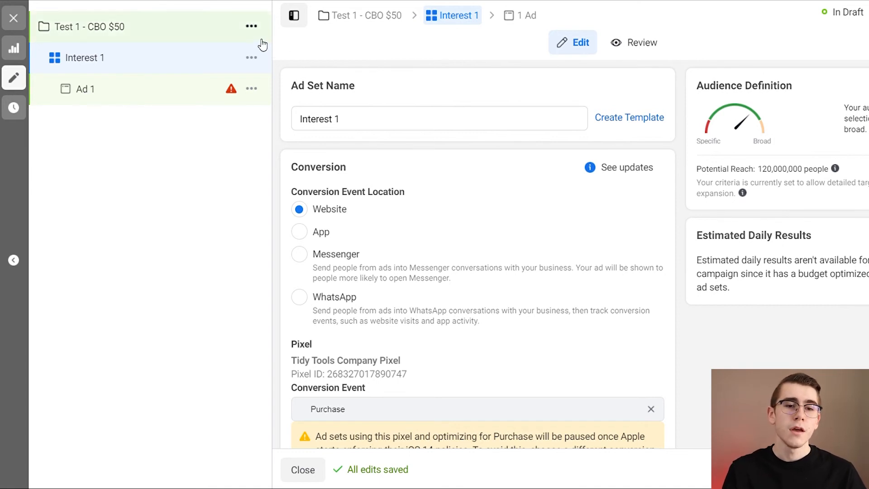
- Check the duplication options for the Interest 1 ad set and rename the ad set Interest 2
{"action": "left_click", "coordinate": [252, 58]}
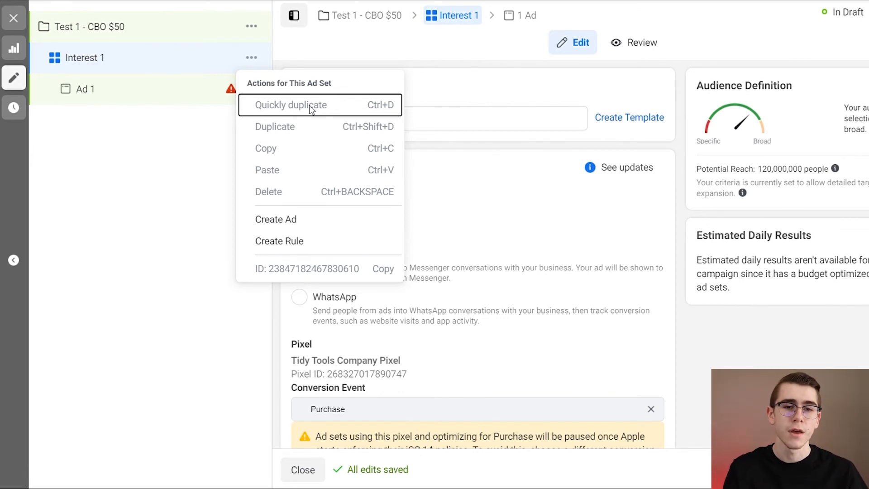
{"action": "left_click", "coordinate": [303, 56]}
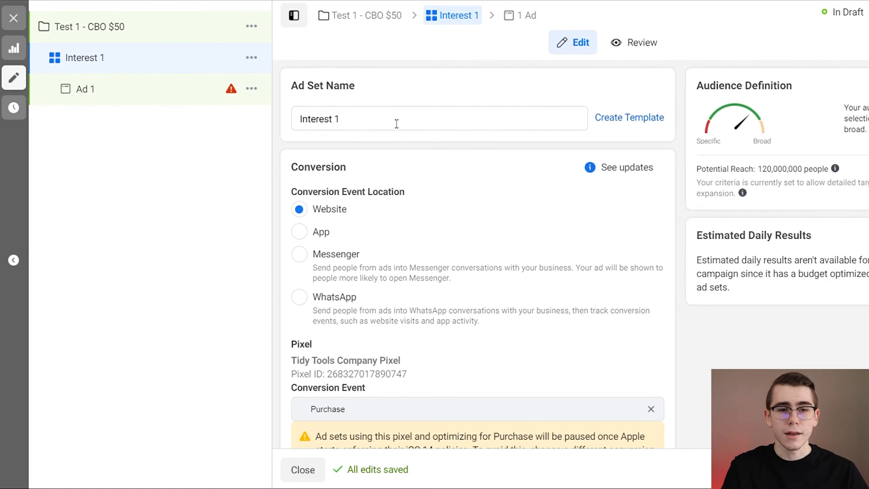
{"action": "left_click", "coordinate": [367, 123]}
{"action": "key", "text": "BackSpace"}
{"action": "type", "text": "2"}
{"action": "left_click", "coordinate": [498, 198]}
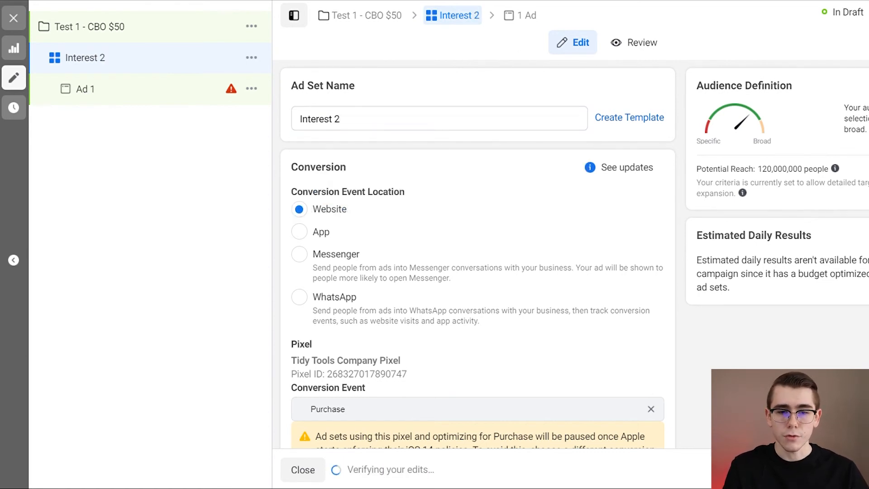
- Examine the Interest 2 ad set's detailed targeting and browse the suggested interests related to Dog Lovers
{"action": "left_click_drag", "start_coordinate": [868, 110], "coordinate": [868, 170]}
{"action": "scroll", "coordinate": [478, 253], "scroll_direction": "down", "scroll_amount": 15}
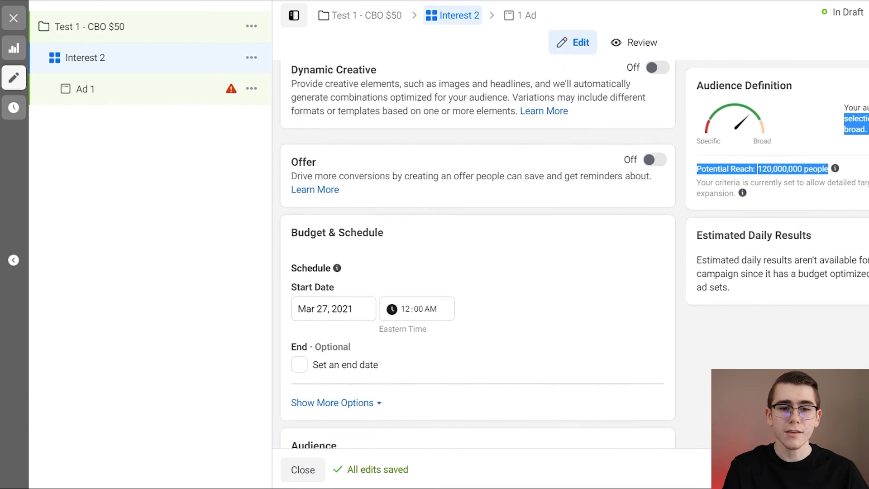
{"action": "scroll", "coordinate": [580, 206], "scroll_direction": "down", "scroll_amount": 6}
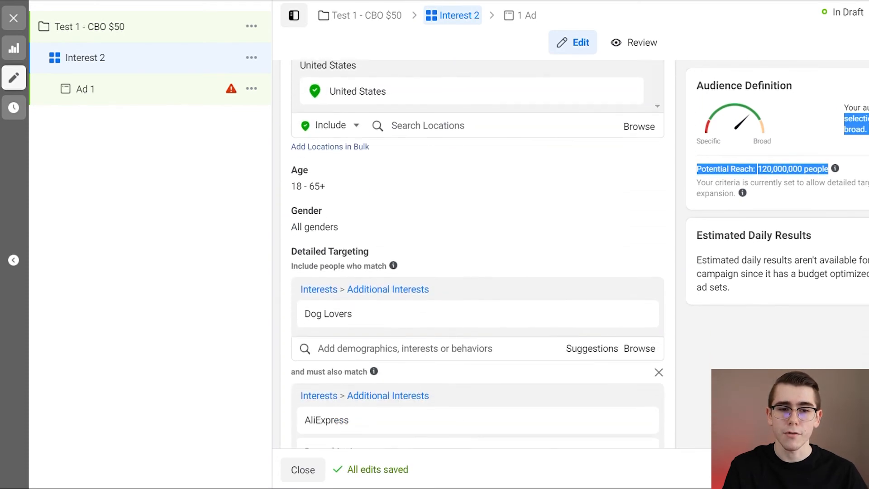
{"action": "scroll", "coordinate": [492, 225], "scroll_direction": "down", "scroll_amount": 3}
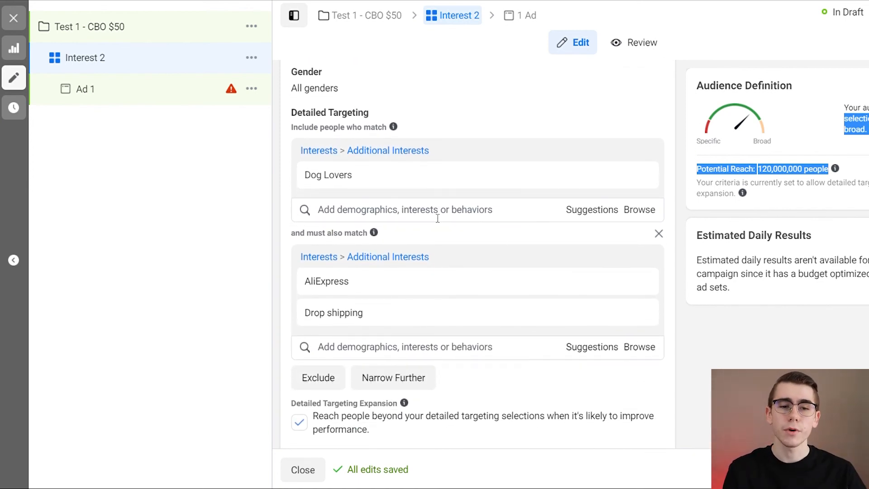
{"action": "mouse_move", "coordinate": [328, 189]}
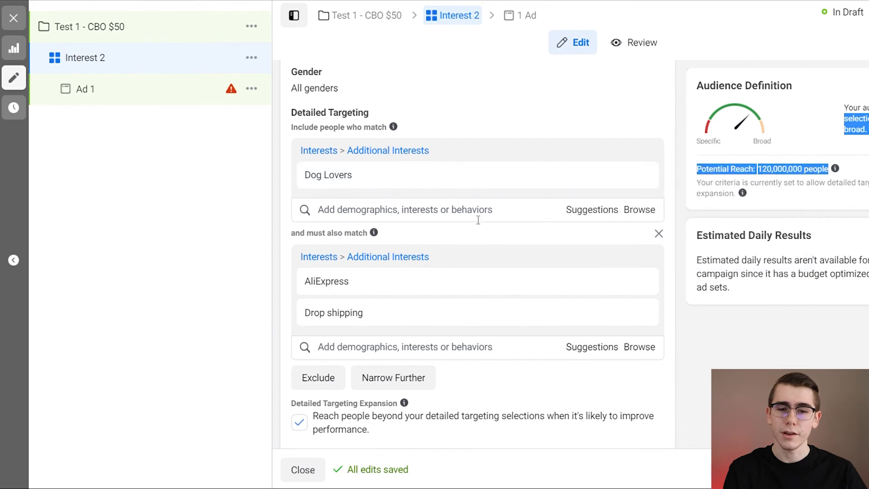
{"action": "left_click", "coordinate": [590, 211]}
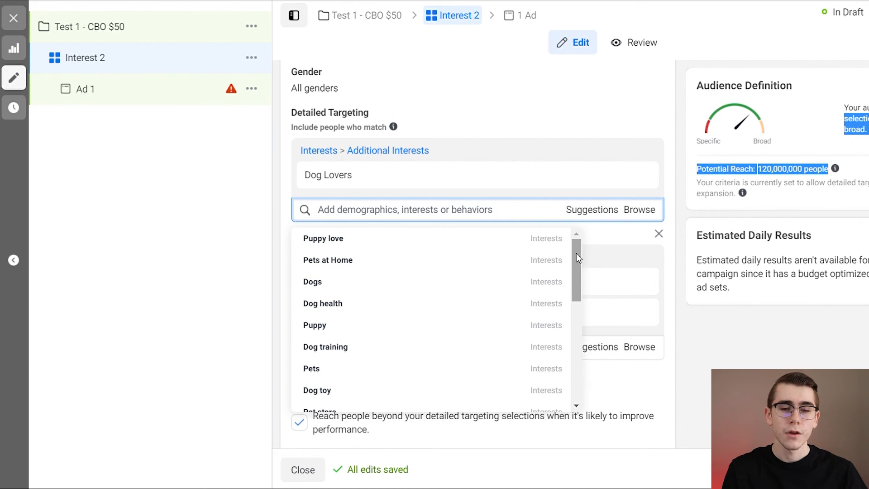
{"action": "mouse_move", "coordinate": [520, 255]}
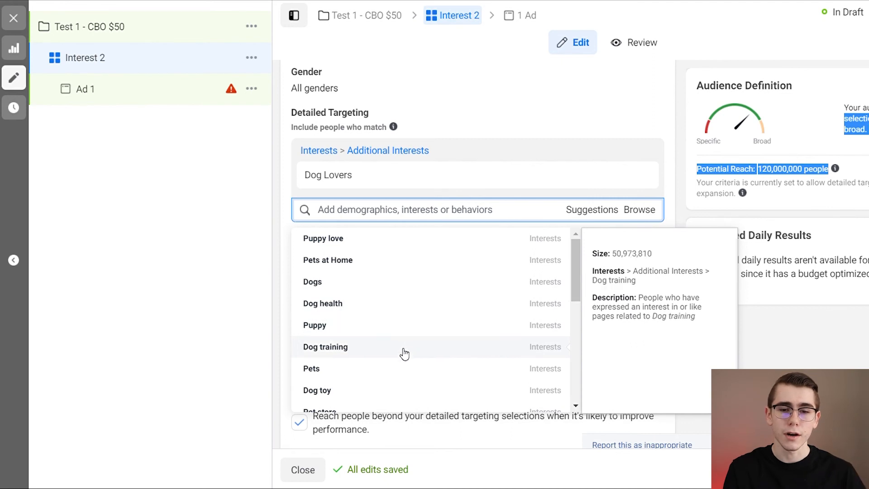
{"action": "left_click_drag", "start_coordinate": [577, 262], "coordinate": [561, 363]}
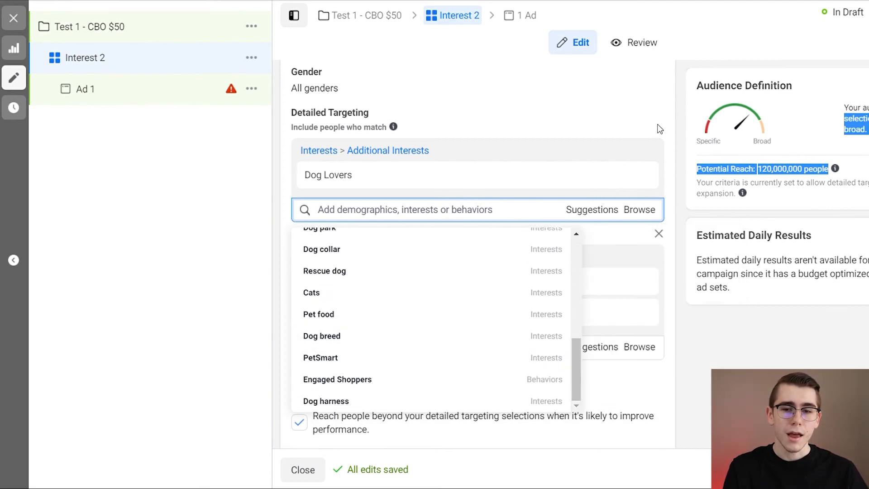
{"action": "left_click", "coordinate": [670, 141]}
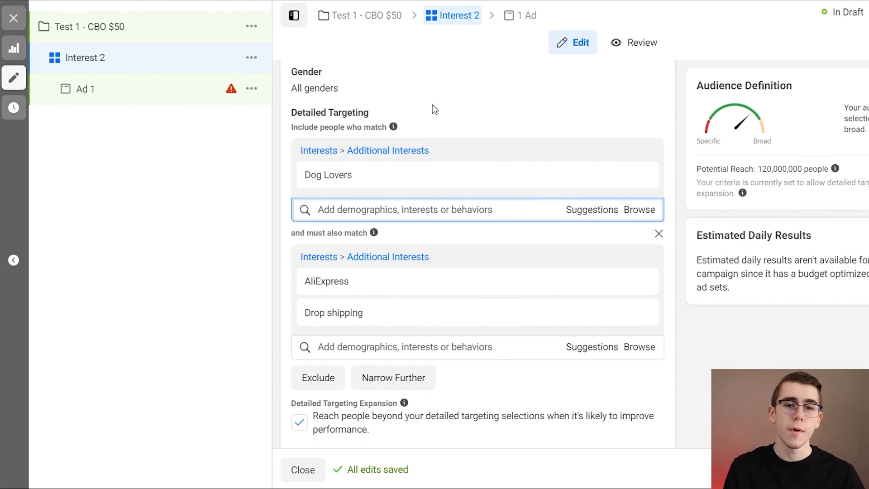
- Open the campaign-level settings of Test 1 - CBO $50
{"action": "left_click", "coordinate": [381, 20]}
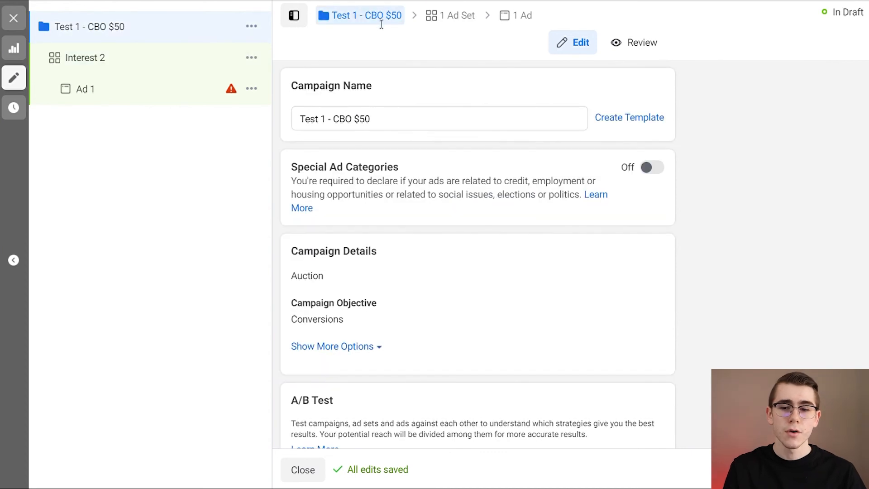